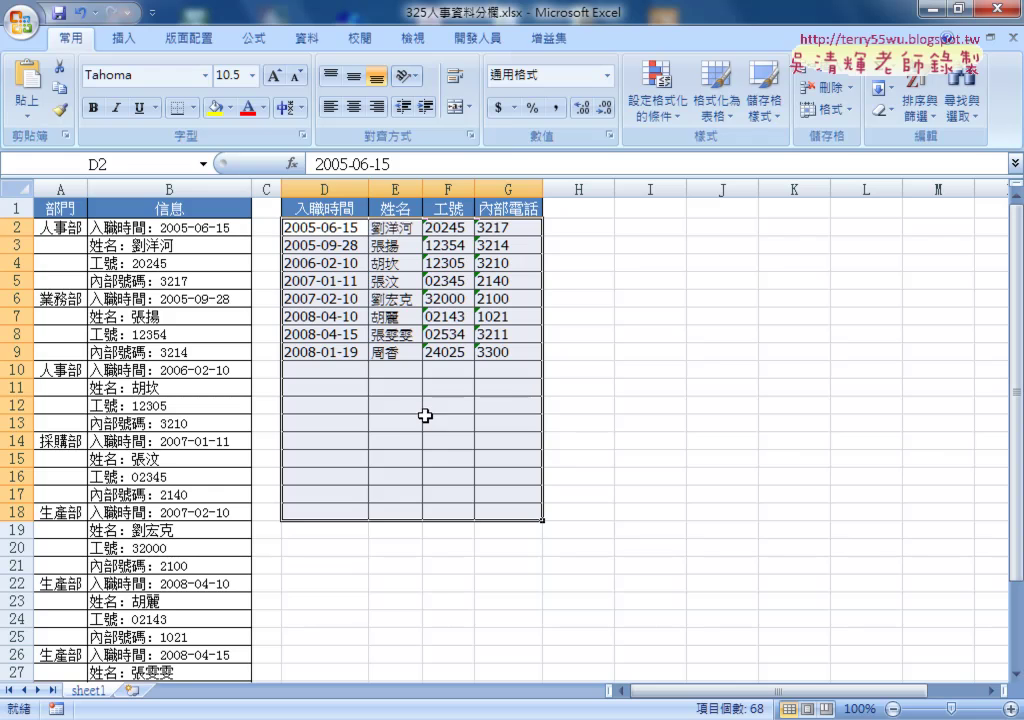
# Annotate column B's stacked records and the filled result rows with red marks, then erase them
pyautogui.click(427, 416)
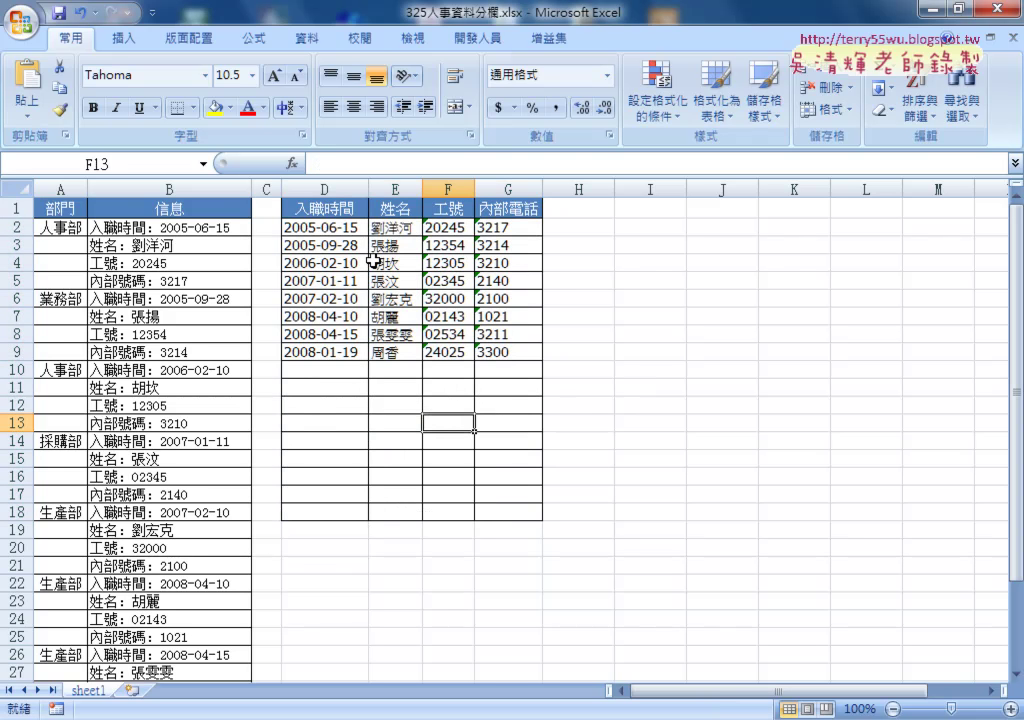
pyautogui.moveTo(325, 227)
pyautogui.mouseDown()
pyautogui.moveTo(390, 285)
pyautogui.moveTo(503, 351)
pyautogui.mouseUp()
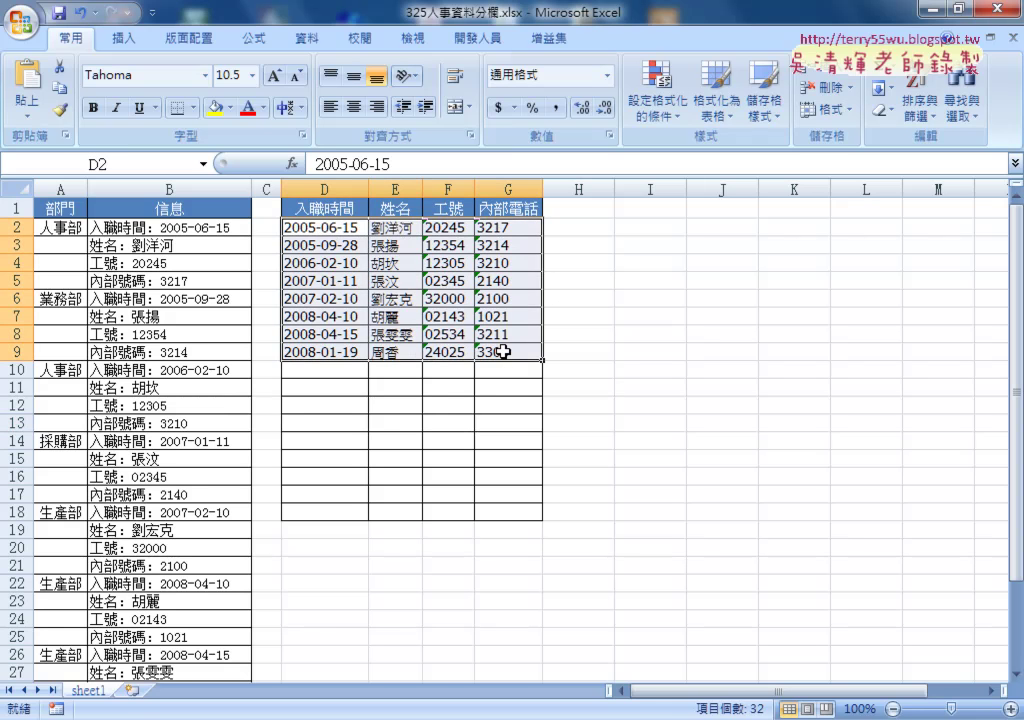
pyautogui.click(181, 181)
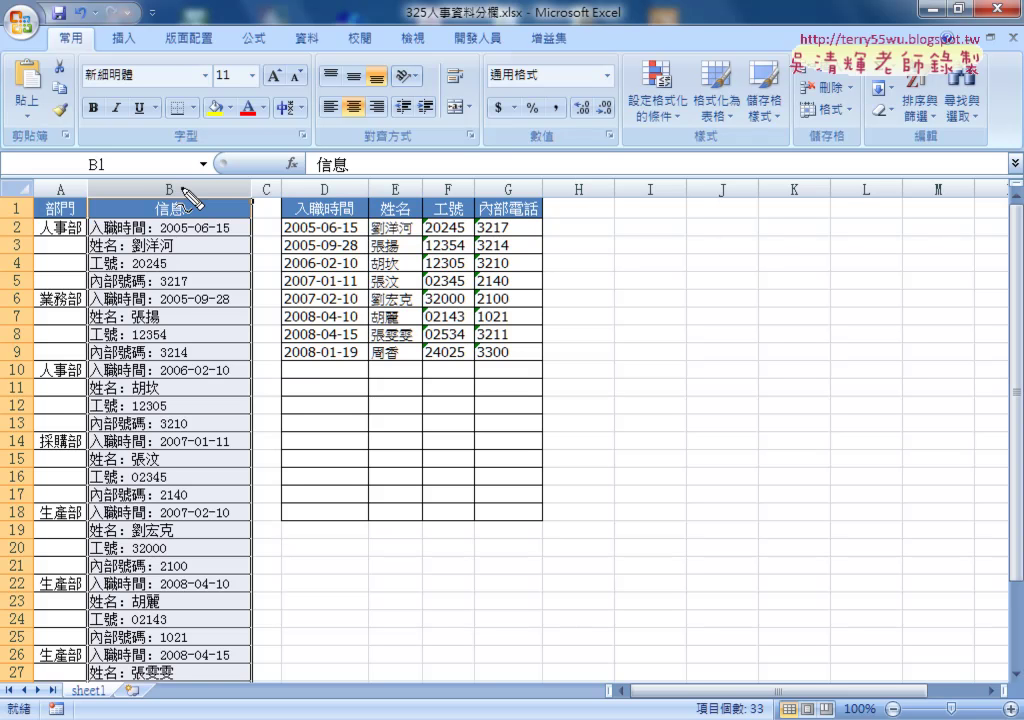
pyautogui.moveTo(170, 170)
pyautogui.mouseDown()
pyautogui.moveTo(178, 145)
pyautogui.moveTo(418, 157)
pyautogui.mouseUp()
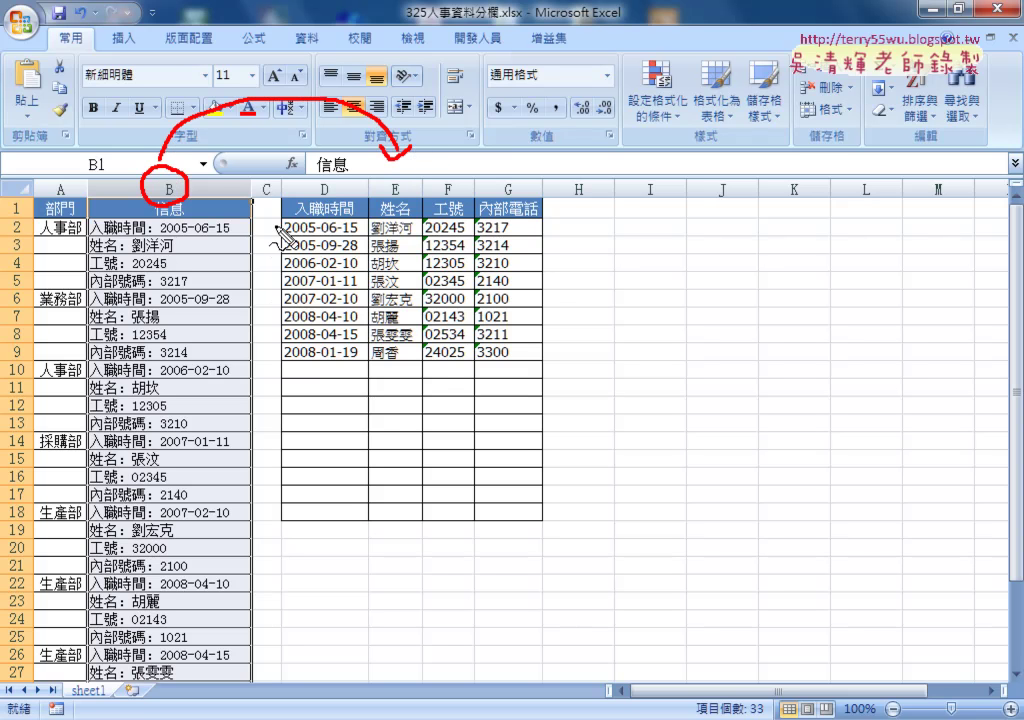
pyautogui.moveTo(277, 212)
pyautogui.mouseDown()
pyautogui.moveTo(284, 320)
pyautogui.moveTo(290, 222)
pyautogui.moveTo(469, 225)
pyautogui.moveTo(526, 268)
pyautogui.moveTo(530, 365)
pyautogui.moveTo(288, 358)
pyautogui.mouseUp()
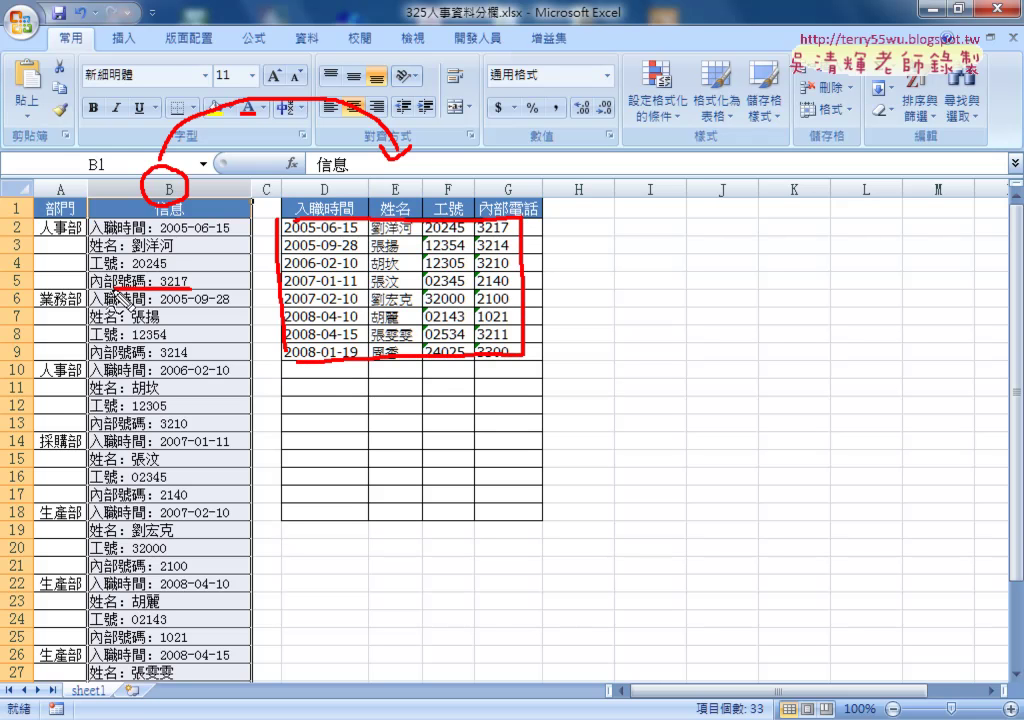
pyautogui.moveTo(190, 289)
pyautogui.mouseDown()
pyautogui.moveTo(88, 232)
pyautogui.moveTo(230, 226)
pyautogui.moveTo(226, 288)
pyautogui.moveTo(160, 284)
pyautogui.mouseUp()
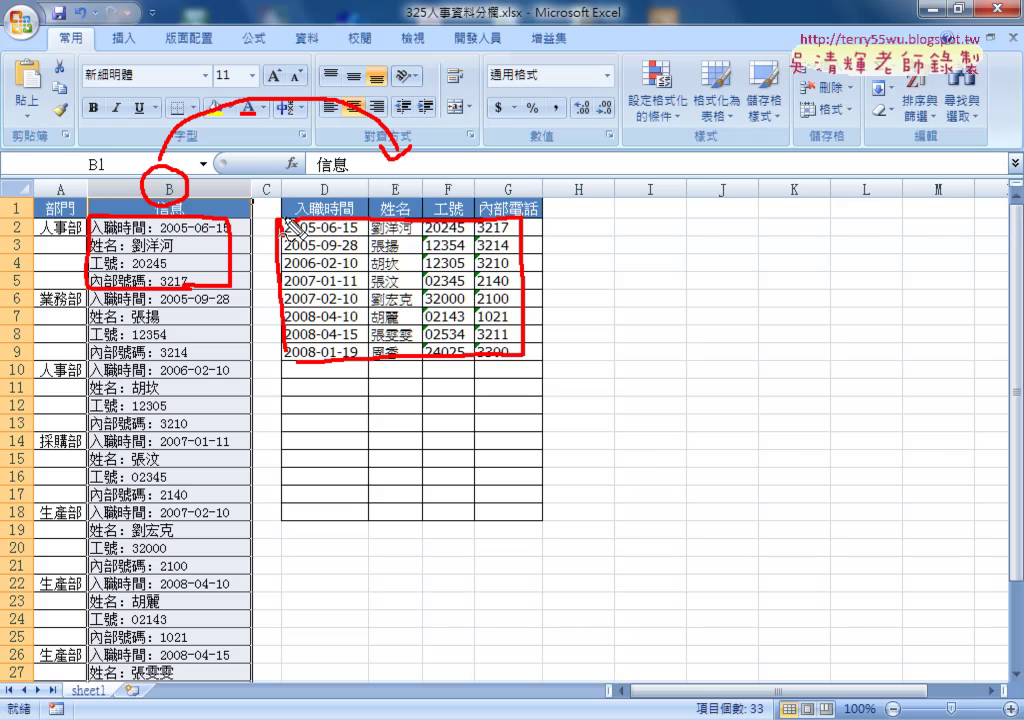
pyautogui.moveTo(532, 214)
pyautogui.mouseDown()
pyautogui.moveTo(514, 258)
pyautogui.moveTo(272, 228)
pyautogui.mouseUp()
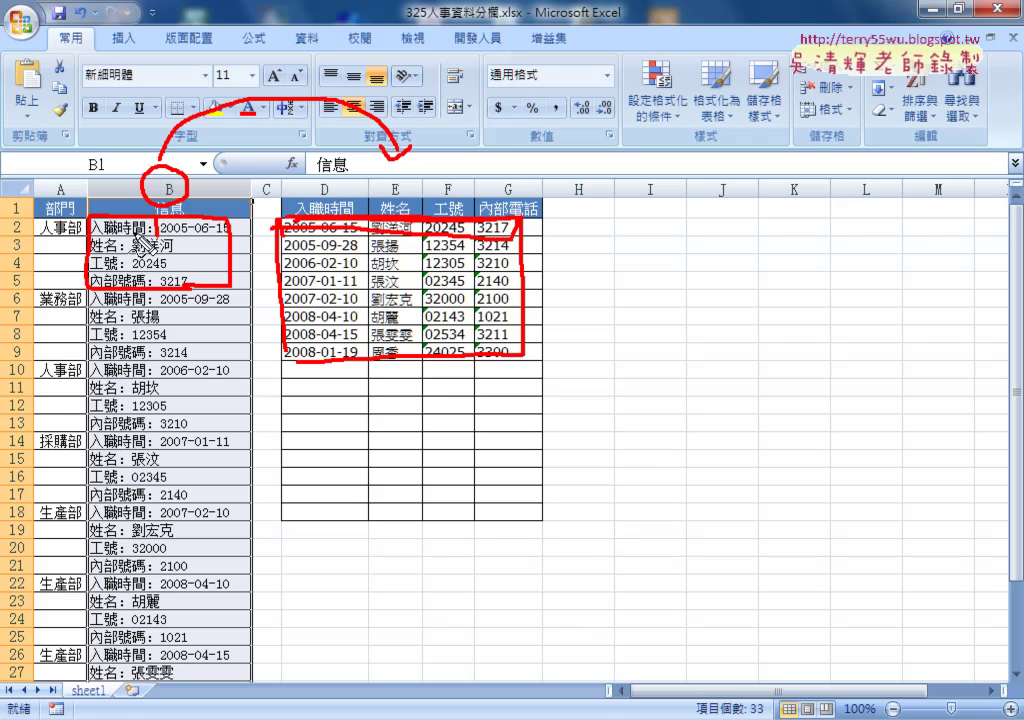
pyautogui.press('Escape')
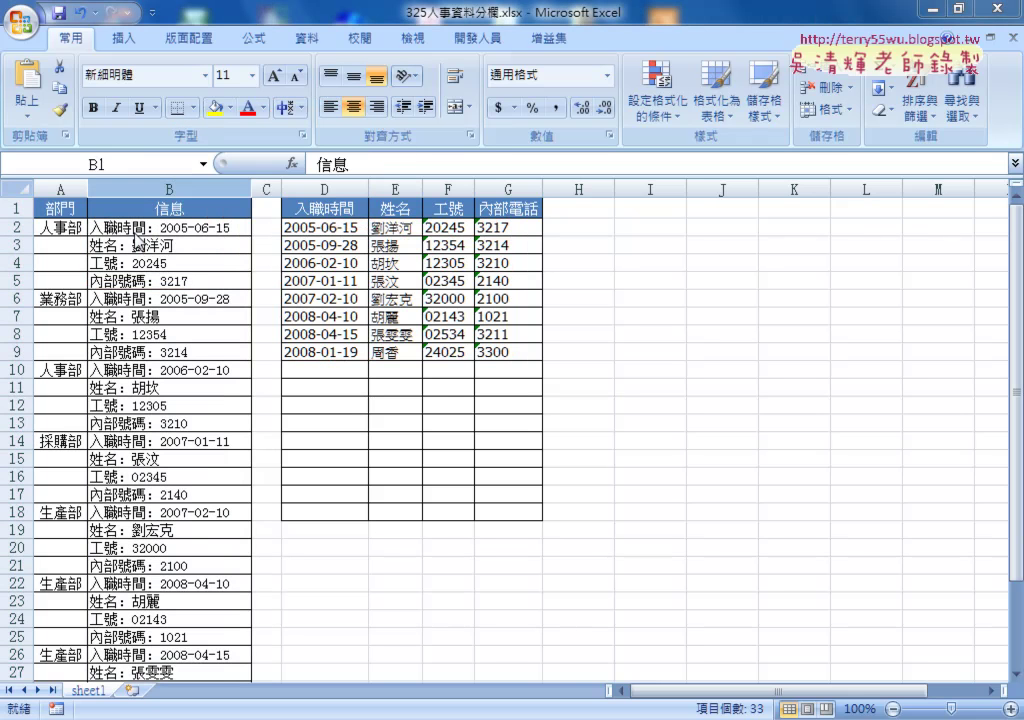
# Clear the contents of the D2:G9 result block
pyautogui.click(327, 228)
pyautogui.moveTo(327, 228); pyautogui.dragTo(499, 351)
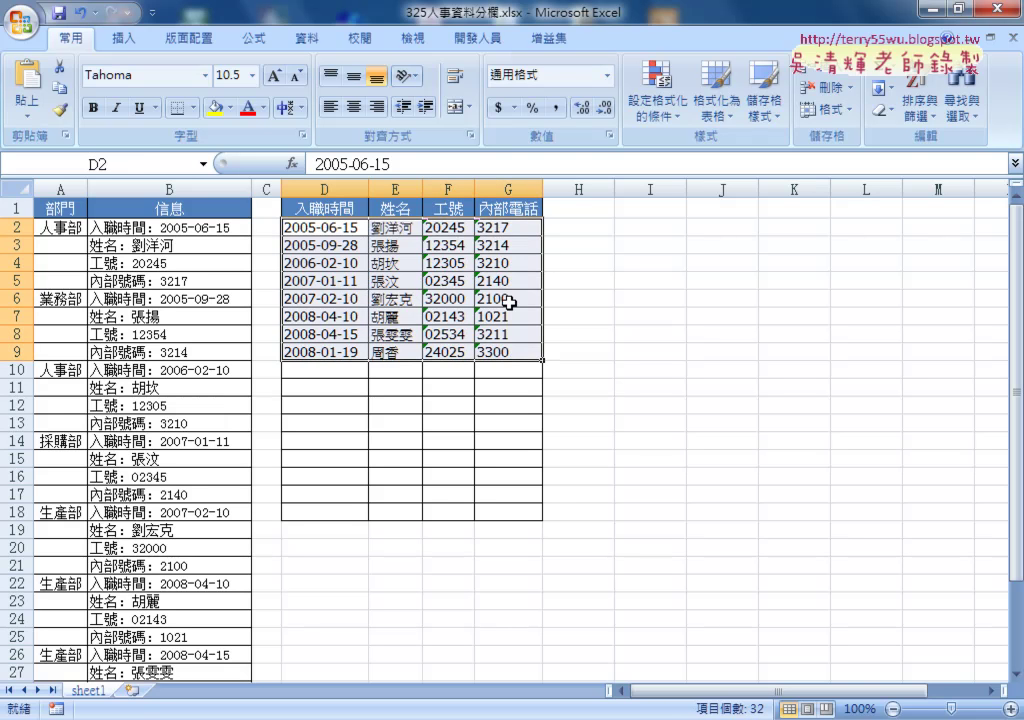
pyautogui.press('Delete')
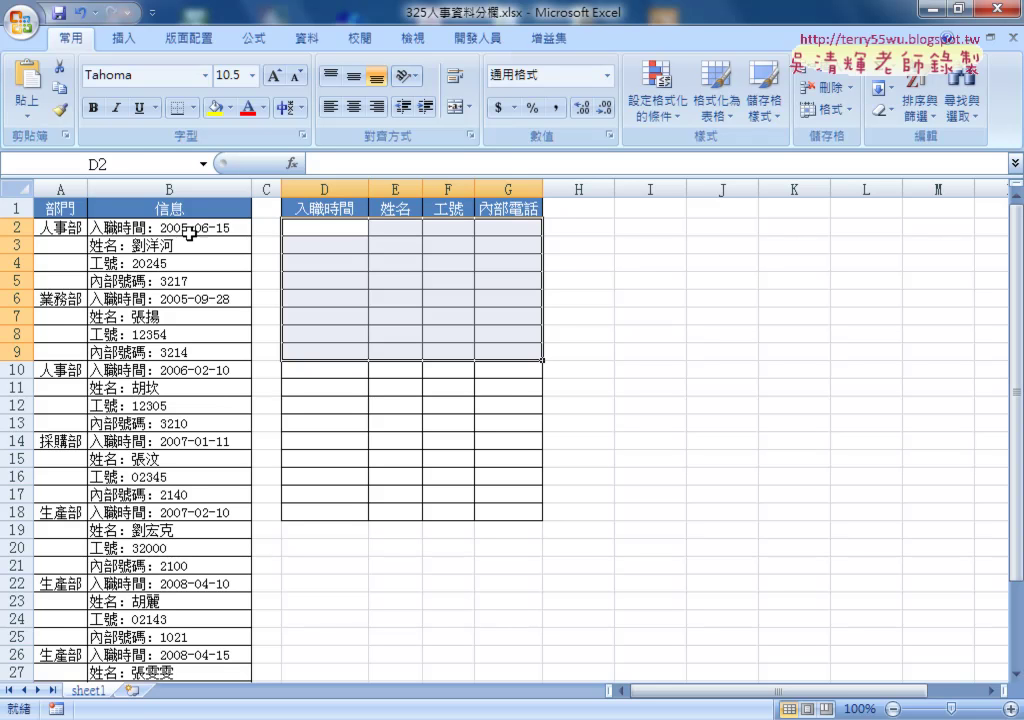
# Point out the four fields in D2, E2, F2 and G2, then move to the second row
pyautogui.click(324, 227)
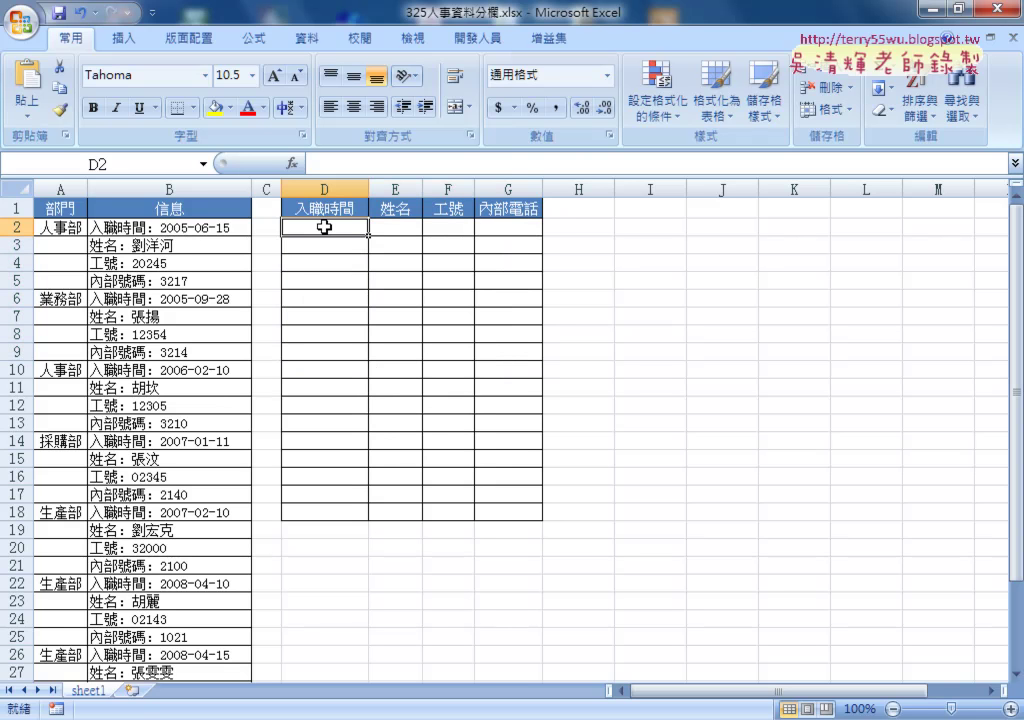
pyautogui.click(396, 228)
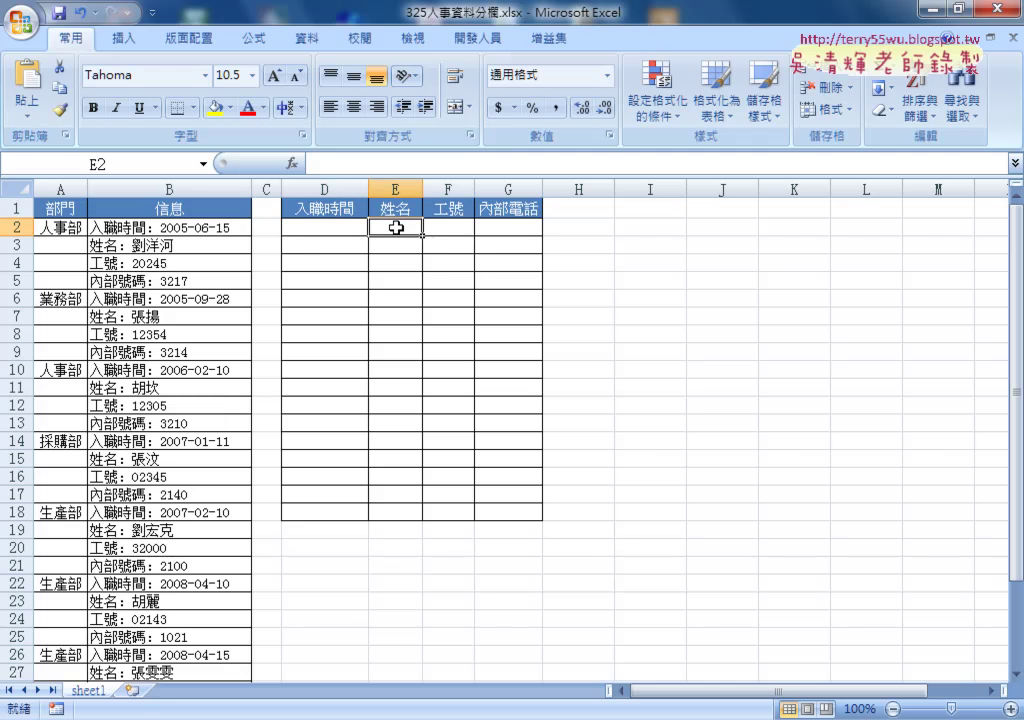
pyautogui.click(448, 229)
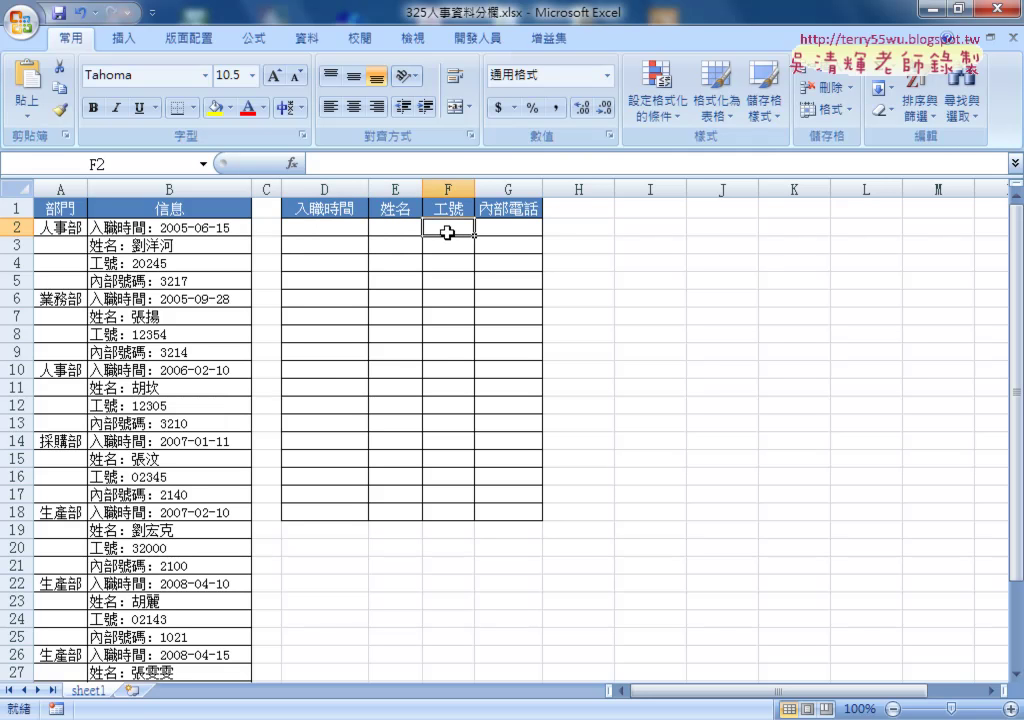
pyautogui.click(494, 229)
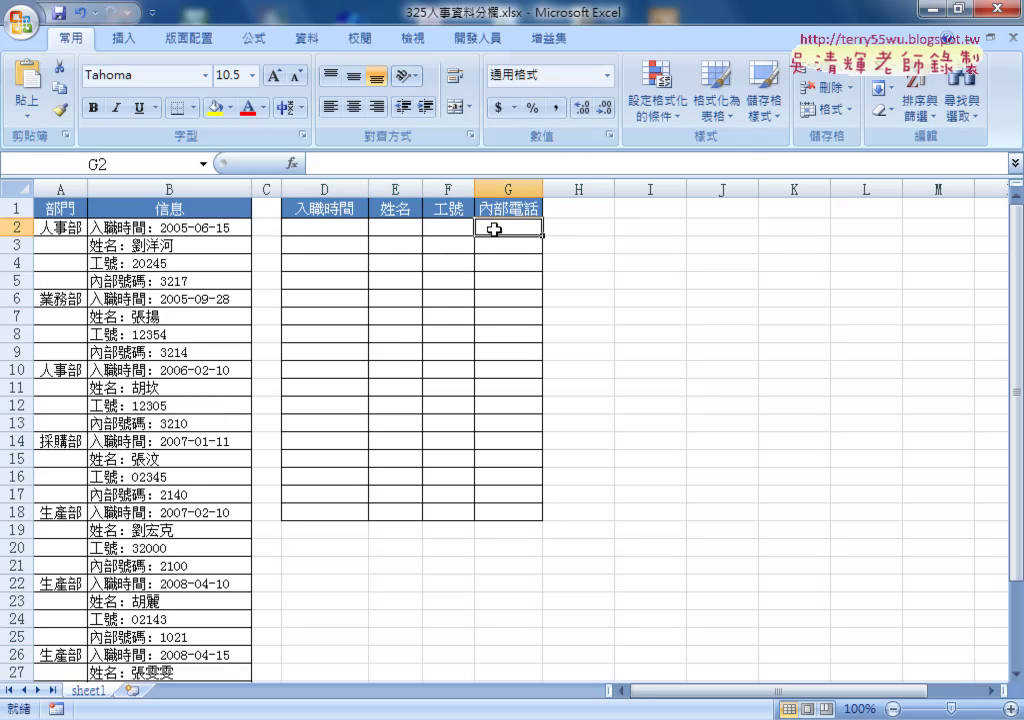
pyautogui.click(215, 299)
pyautogui.click(331, 243)
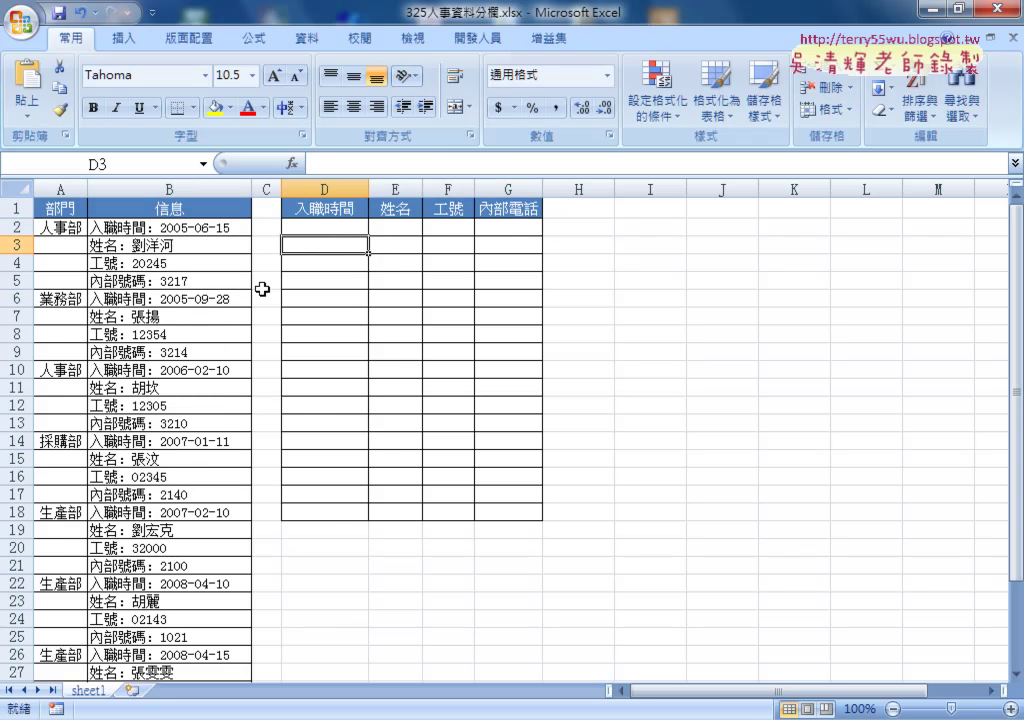
pyautogui.moveTo(172, 228); pyautogui.dragTo(184, 283)
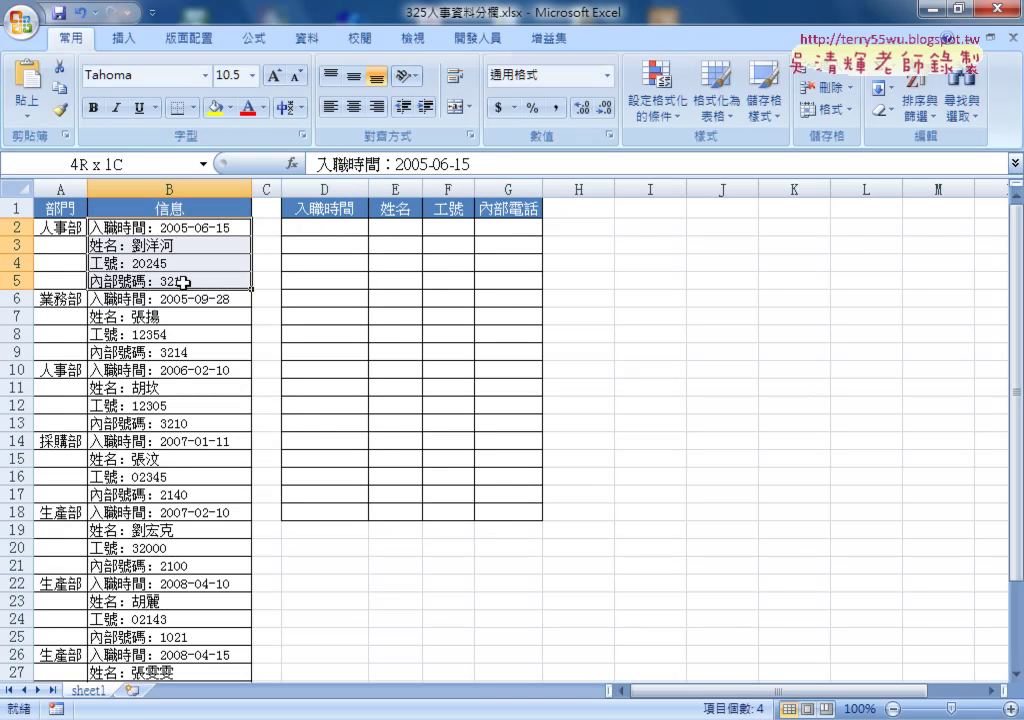
pyautogui.moveTo(343, 229); pyautogui.dragTo(505, 229)
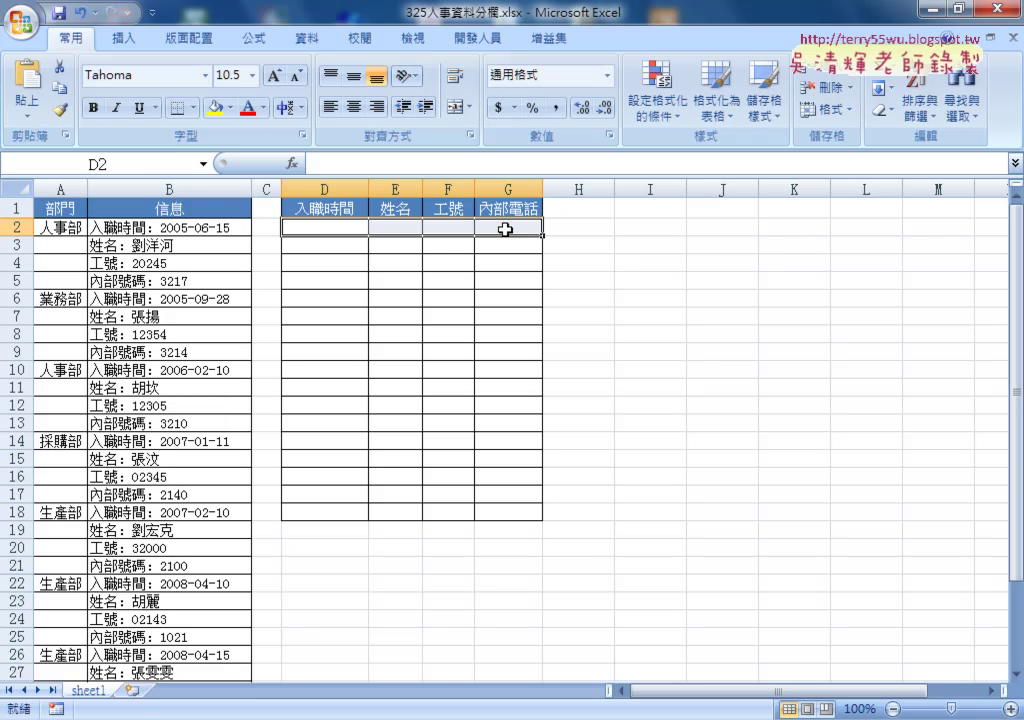
pyautogui.moveTo(197, 224); pyautogui.dragTo(197, 280)
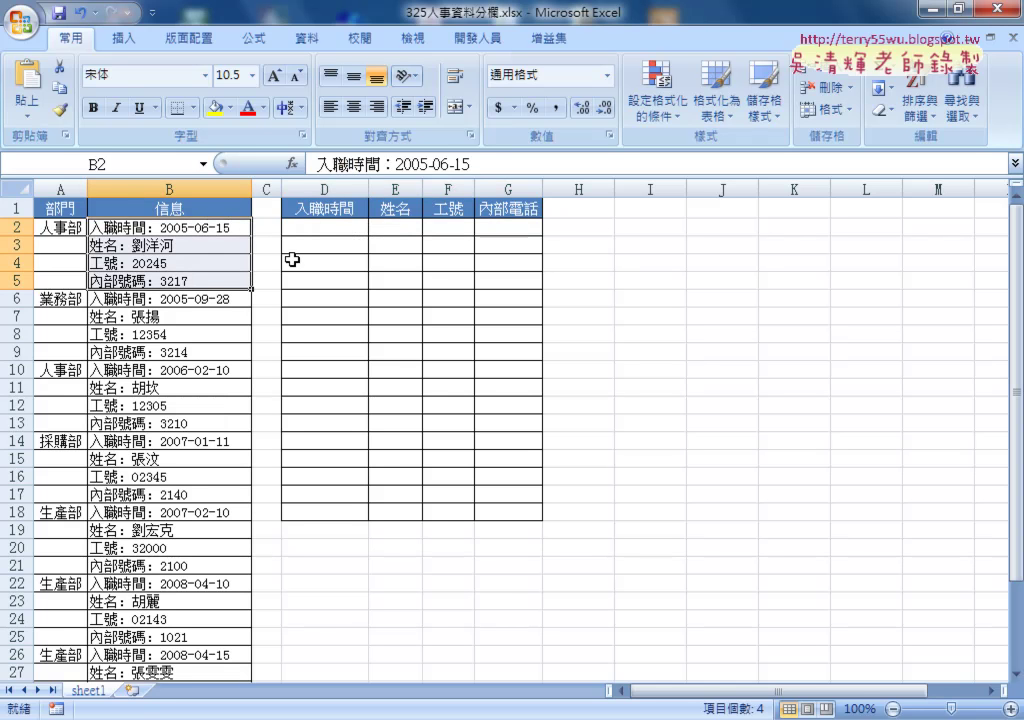
pyautogui.moveTo(305, 228); pyautogui.dragTo(507, 230)
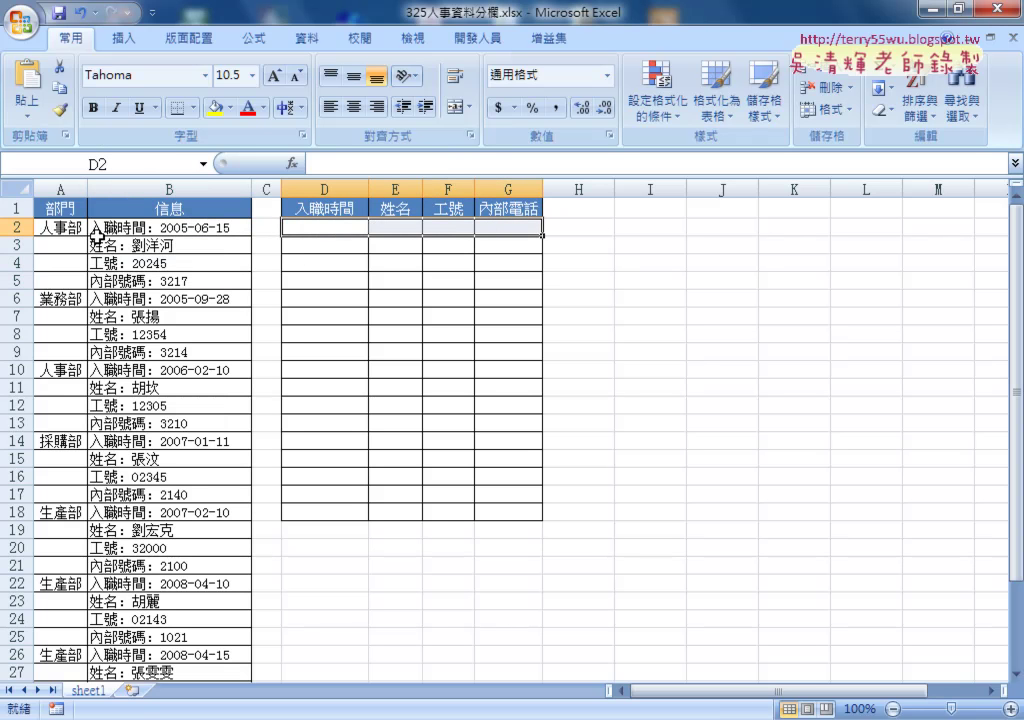
pyautogui.moveTo(290, 245); pyautogui.dragTo(451, 244)
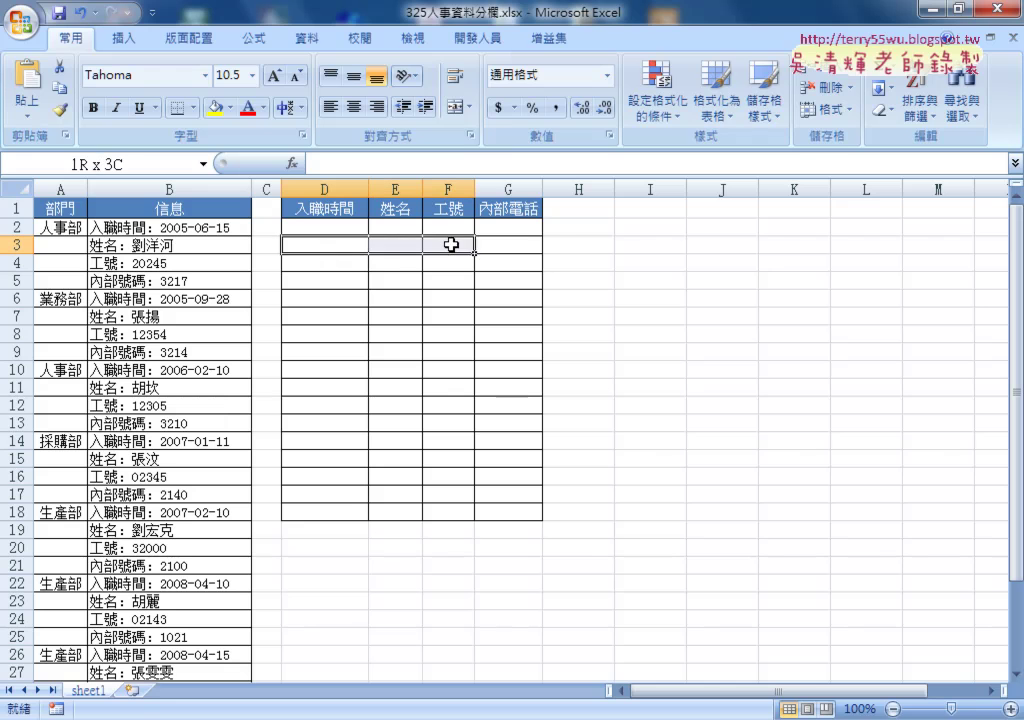
pyautogui.moveTo(343, 260); pyautogui.dragTo(522, 264)
pyautogui.click(331, 229)
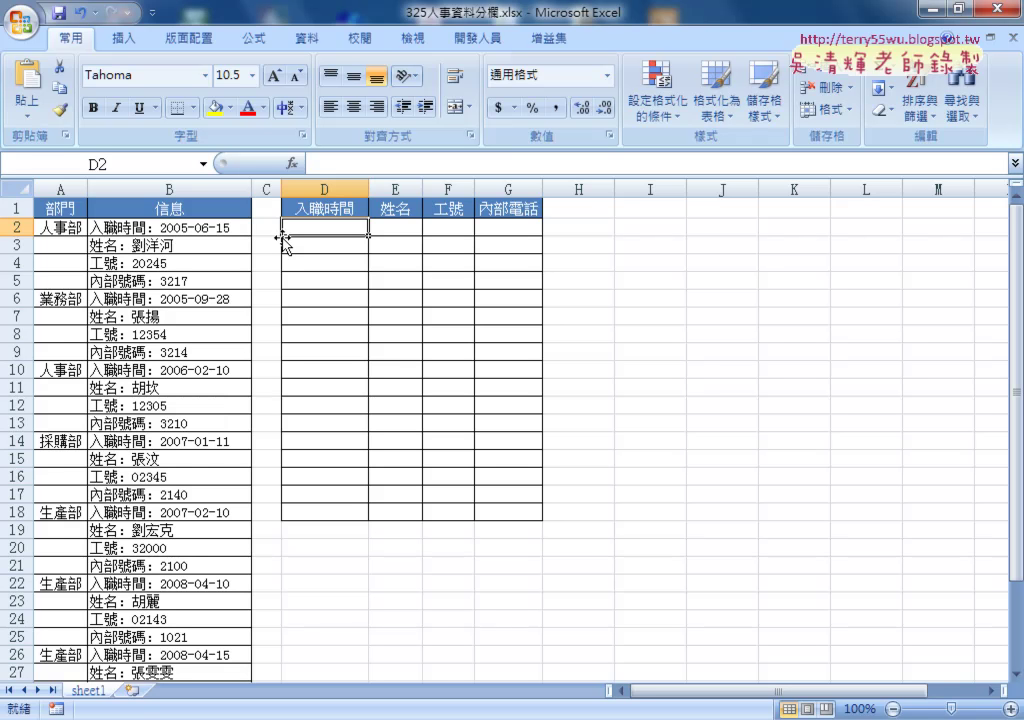
pyautogui.moveTo(133, 227)
pyautogui.mouseDown()
pyautogui.moveTo(168, 298)
pyautogui.moveTo(206, 279)
pyautogui.mouseUp()
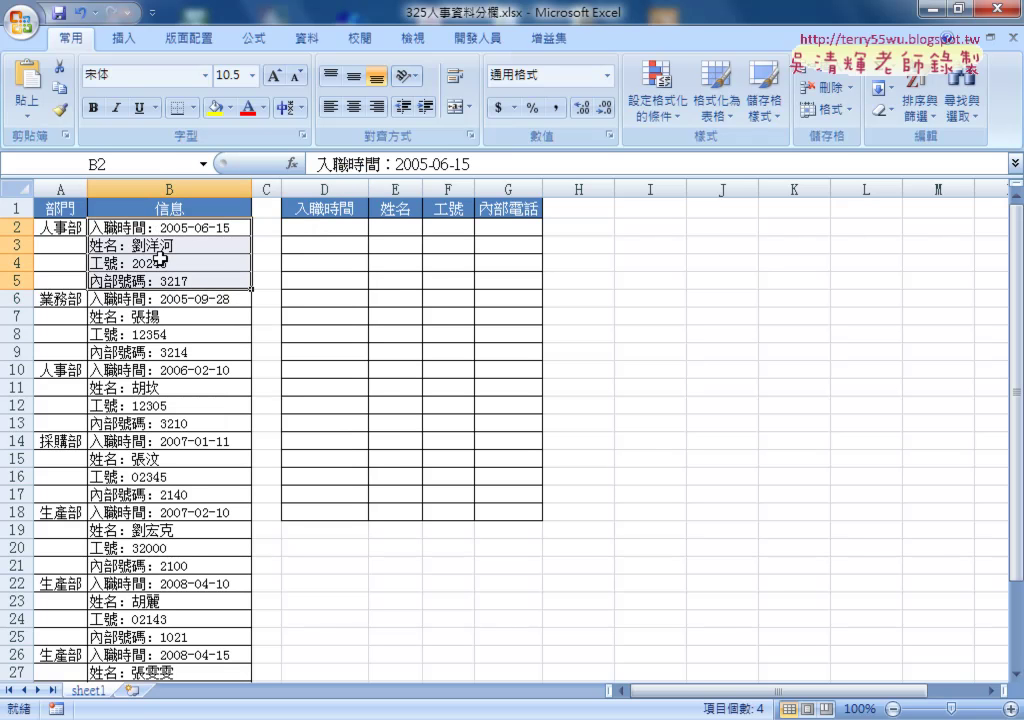
pyautogui.moveTo(329, 228); pyautogui.dragTo(511, 223)
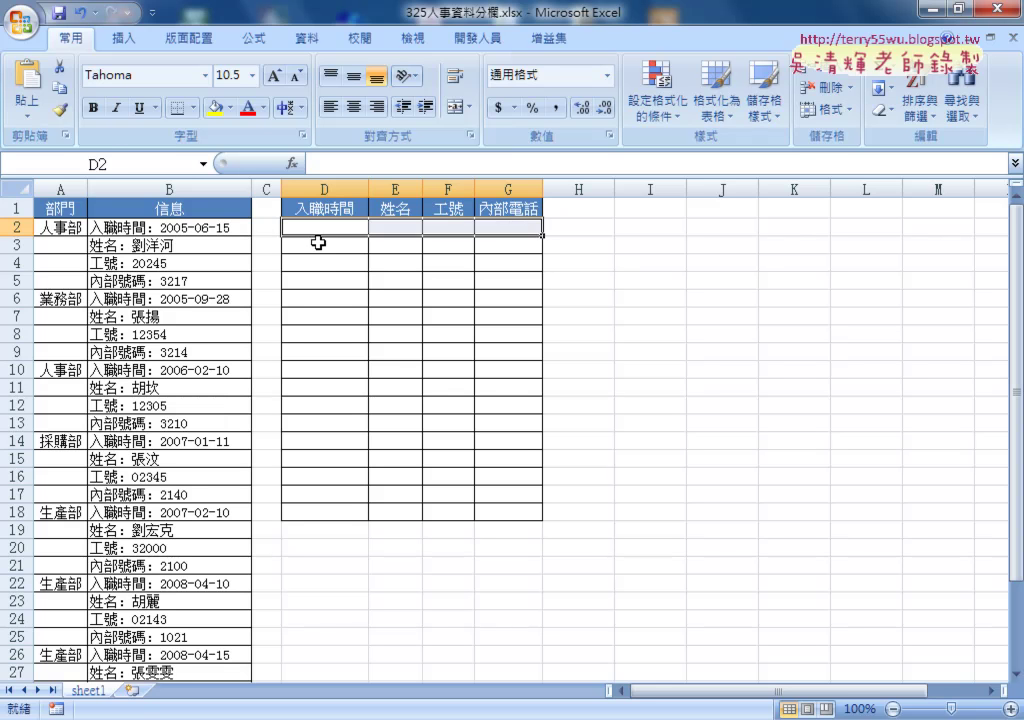
pyautogui.click(322, 240)
pyautogui.click(307, 261)
pyautogui.moveTo(307, 261); pyautogui.dragTo(500, 256)
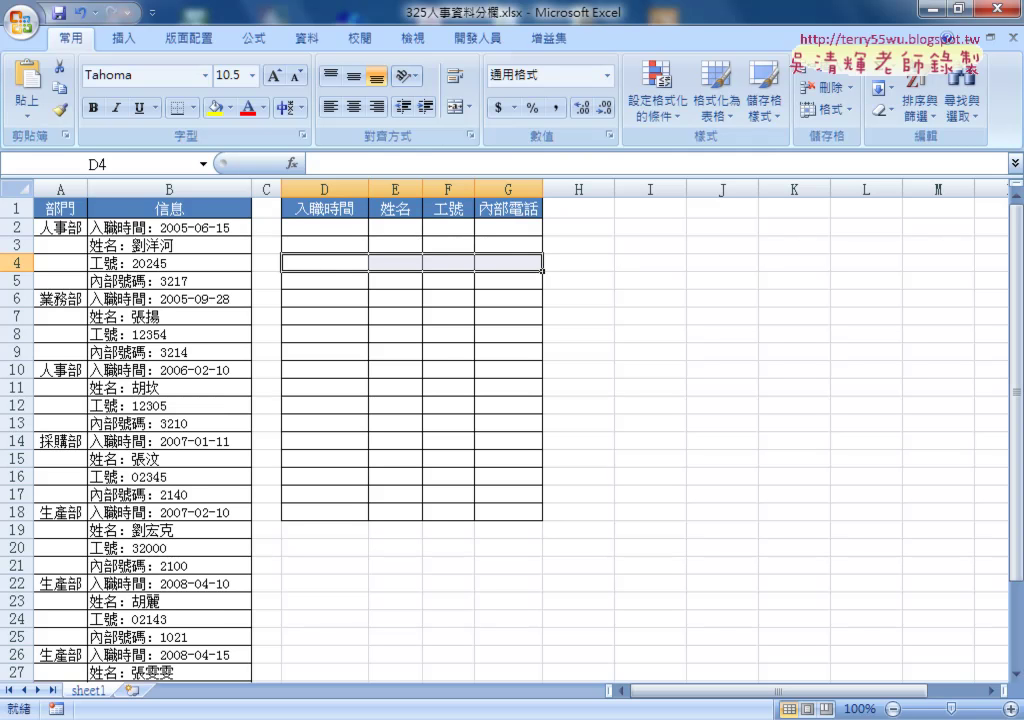
pyautogui.click(313, 226)
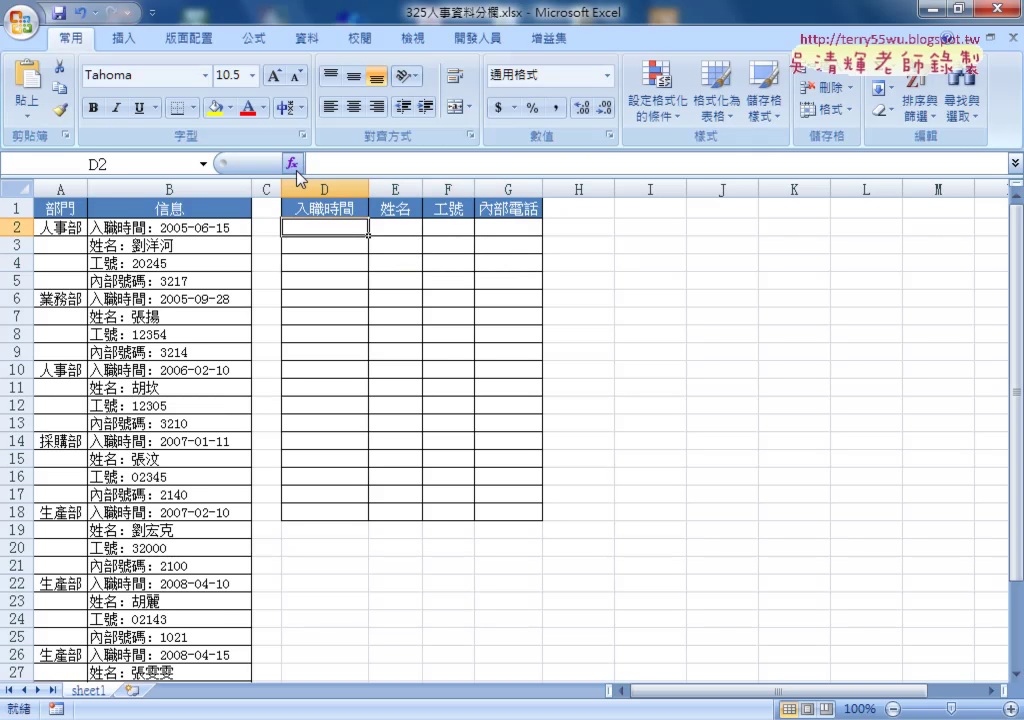
# Insert INDEX into D2 from Lookup & Reference, using the array, row_num, column_num form
pyautogui.click(293, 163)
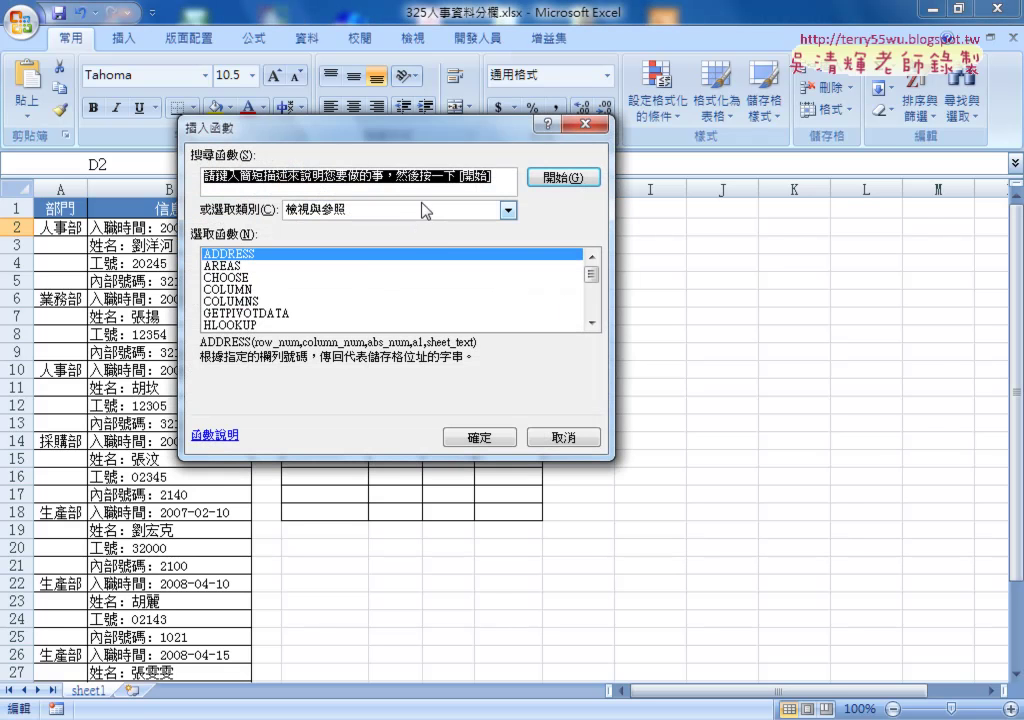
pyautogui.moveTo(421, 143); pyautogui.dragTo(713, 176)
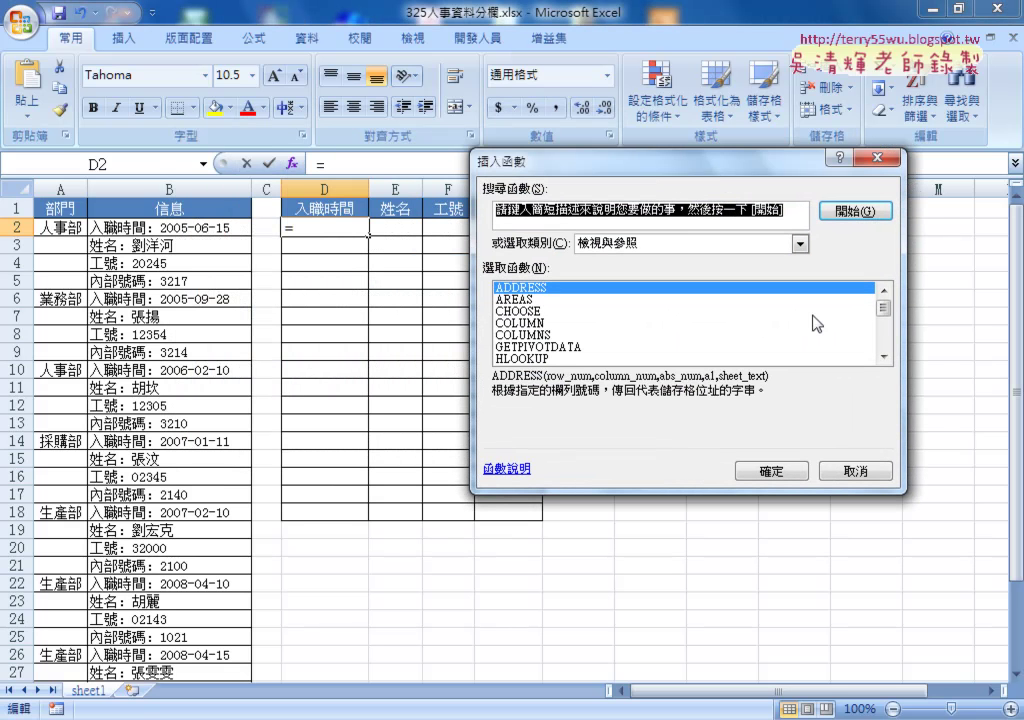
pyautogui.moveTo(884, 318); pyautogui.dragTo(884, 330)
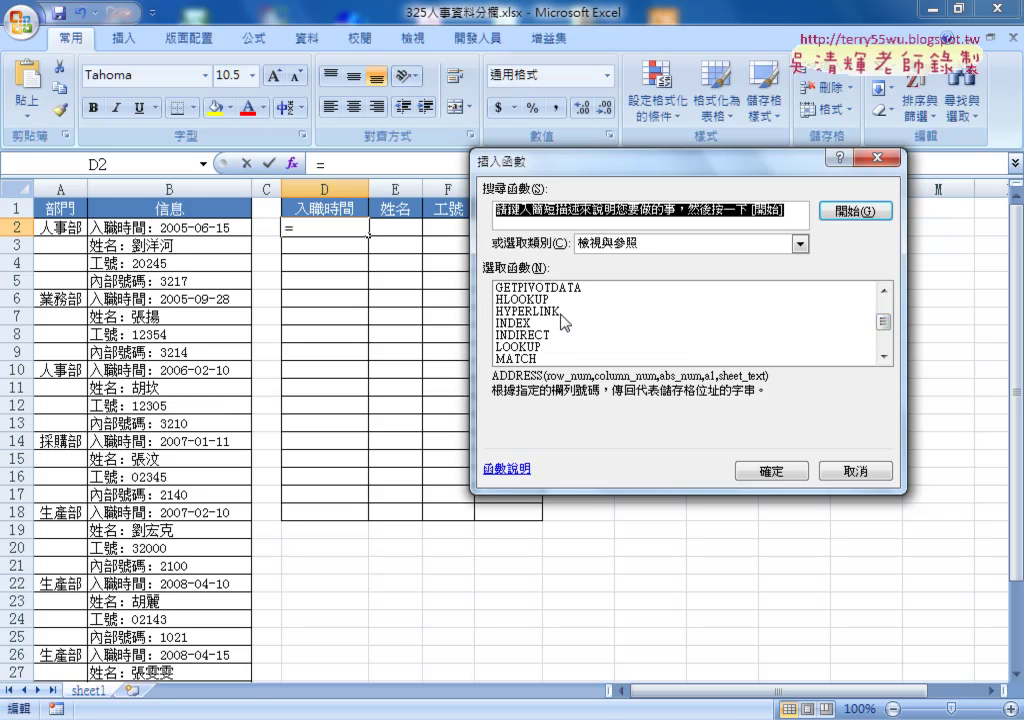
pyautogui.click(534, 324)
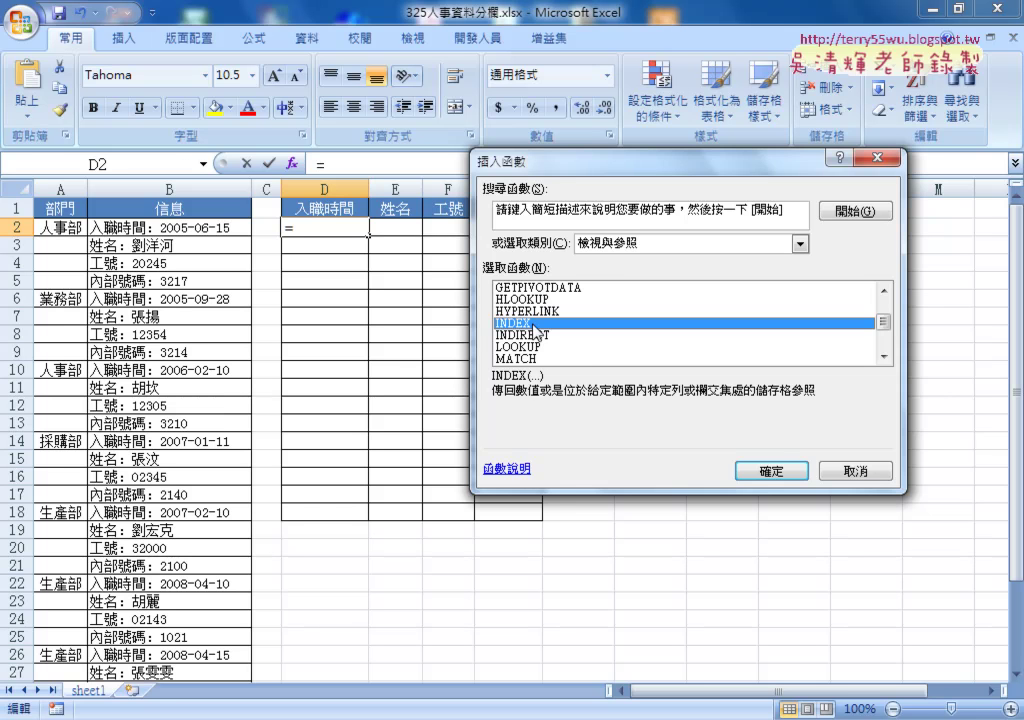
pyautogui.click(772, 470)
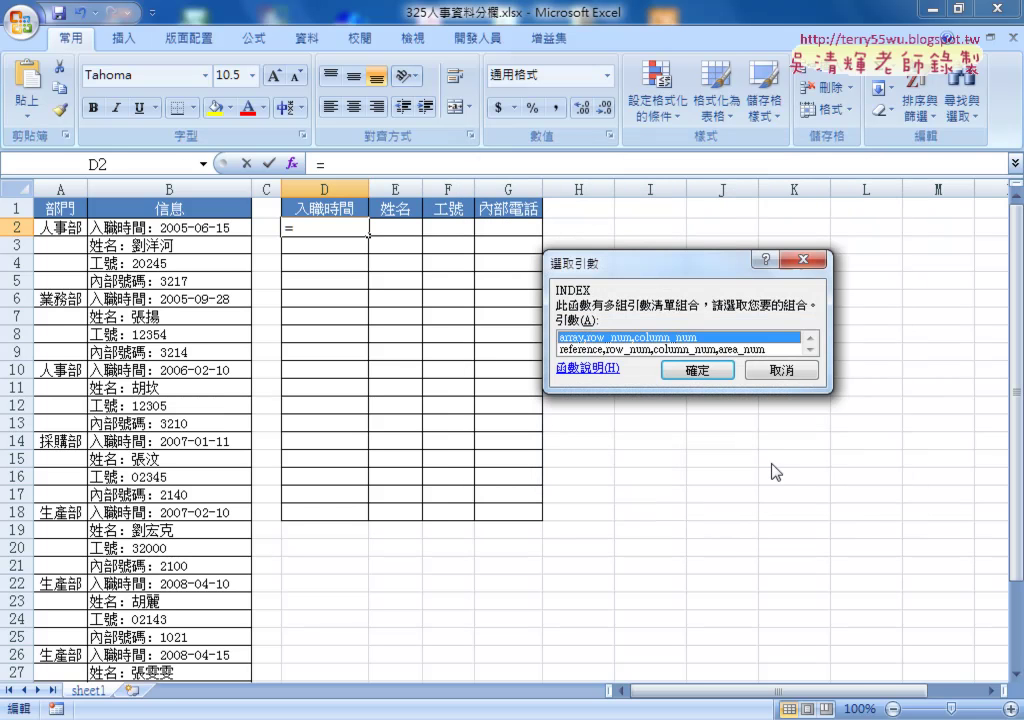
pyautogui.click(700, 370)
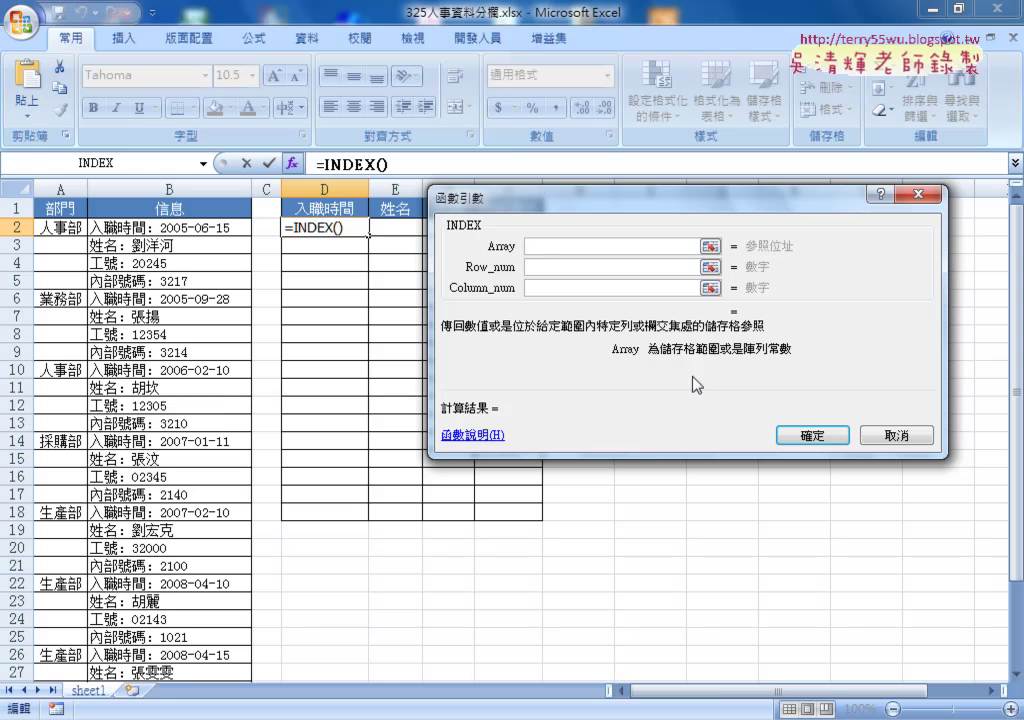
# Make D2 =INDEX(B2:B33,1,1) to show 入職時間：2005-06-15, and autofit column D
pyautogui.click(540, 268)
pyautogui.moveTo(167, 228)
pyautogui.mouseDown()
pyautogui.moveTo(167, 549)
pyautogui.moveTo(178, 655)
pyautogui.moveTo(172, 513)
pyautogui.mouseUp()
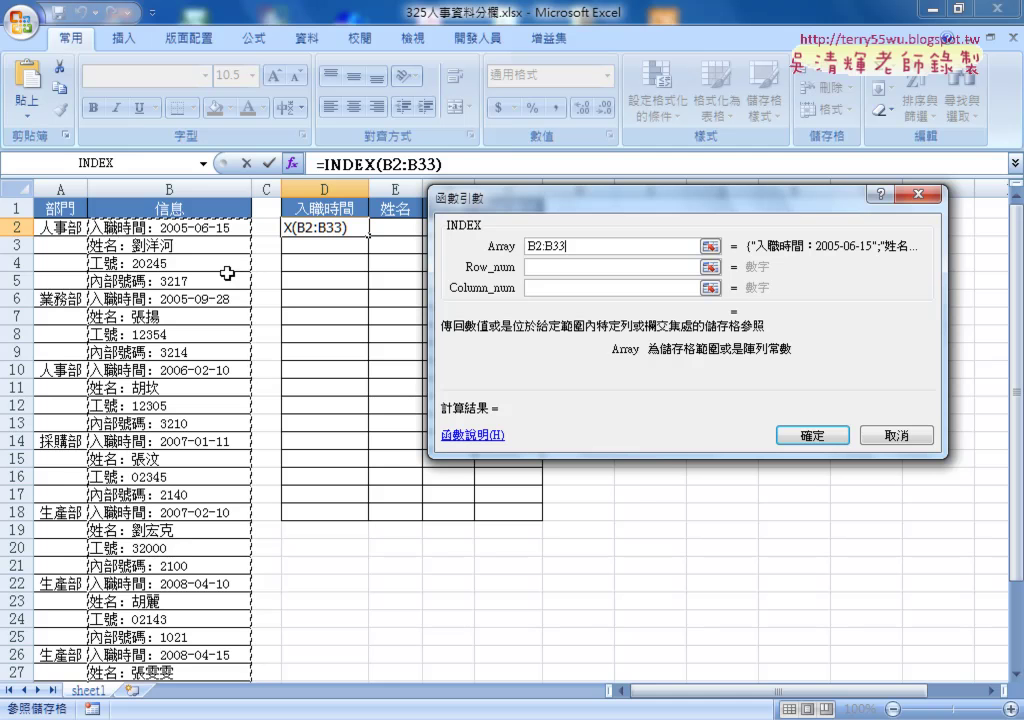
pyautogui.click(564, 267)
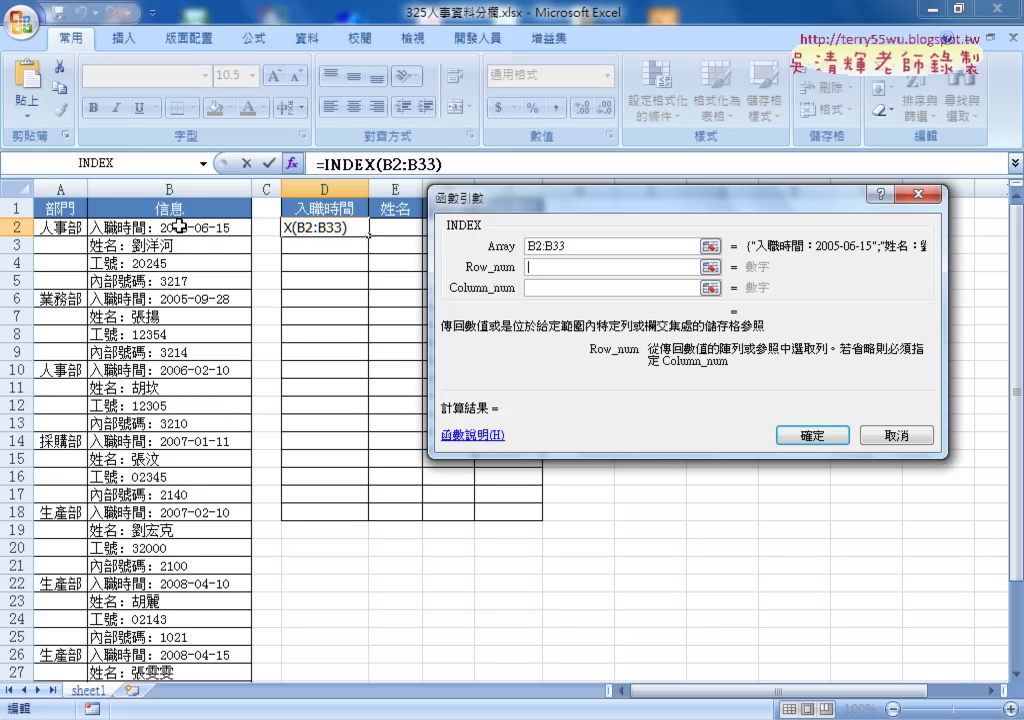
pyautogui.write('1')
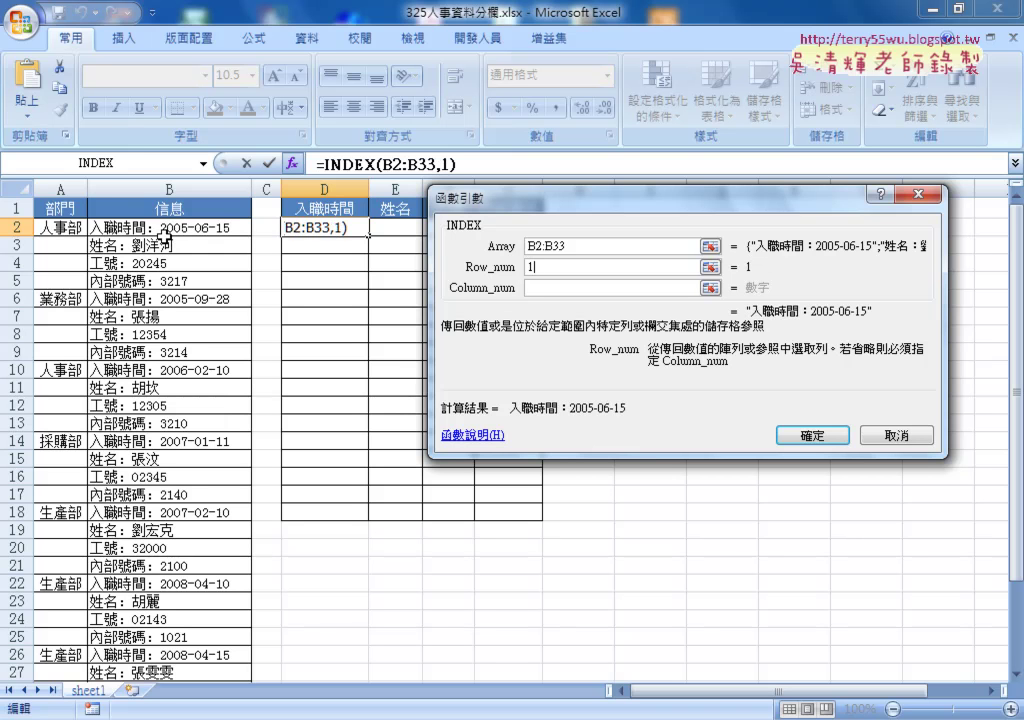
pyautogui.click(537, 289)
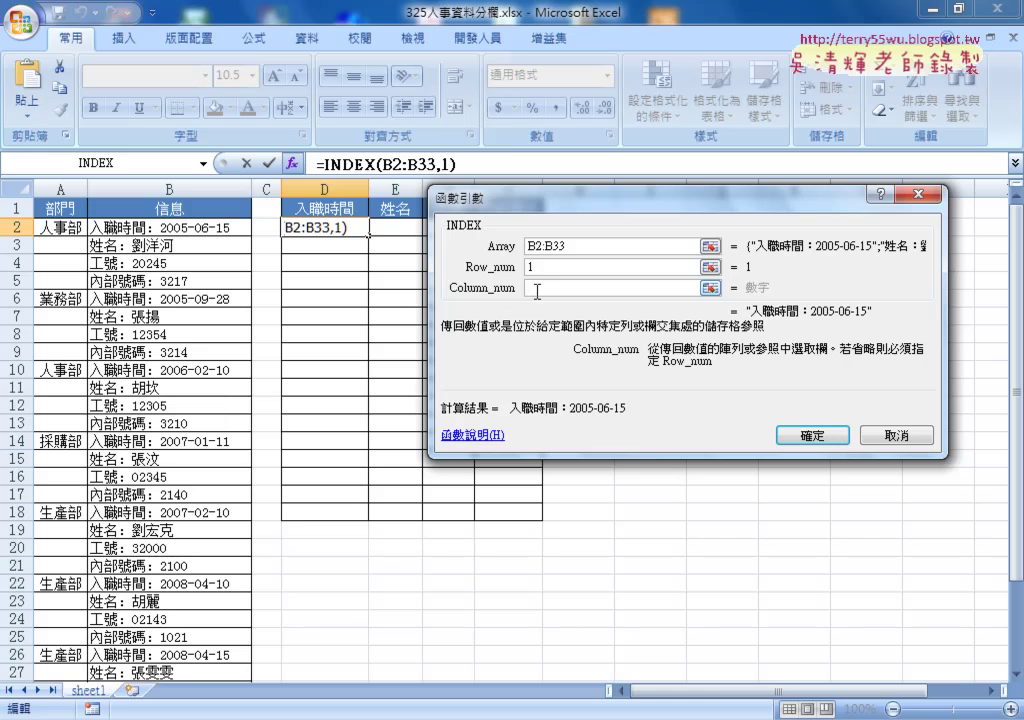
pyautogui.write('1')
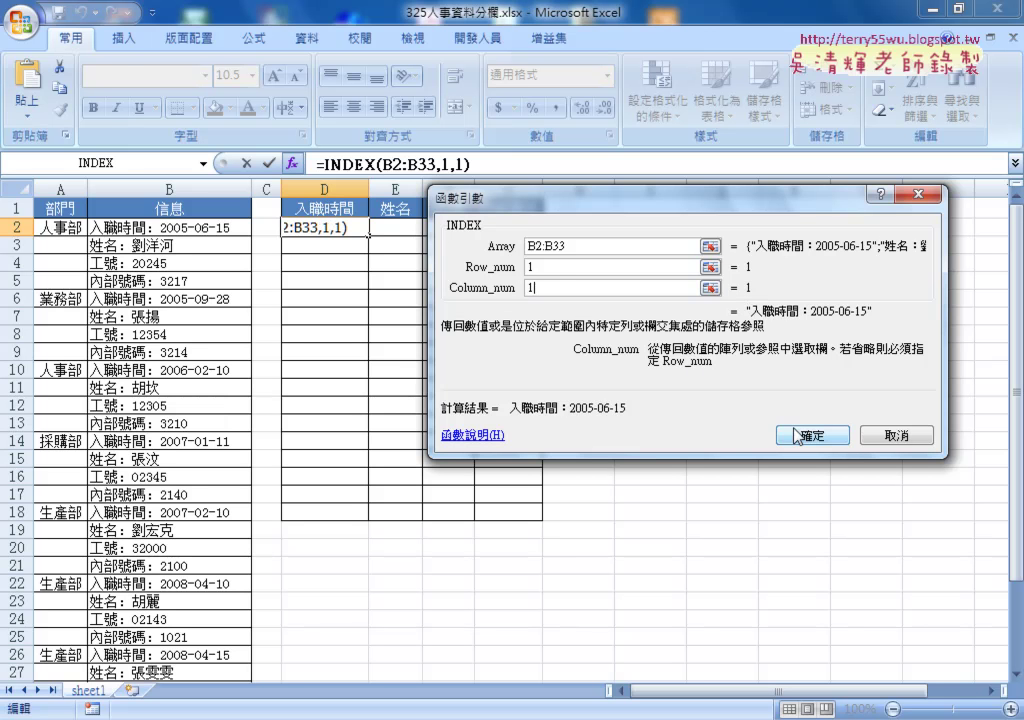
pyautogui.click(812, 435)
pyautogui.doubleClick(368, 189)
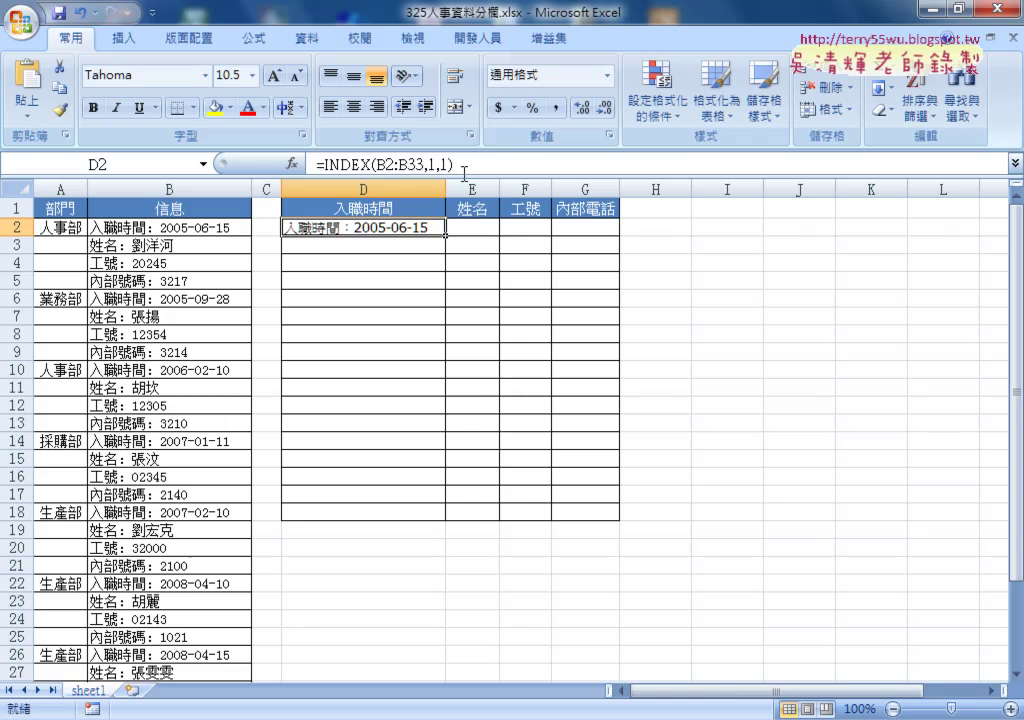
# Copy D2's formula into E2 and change its row number to 2, giving =INDEX(B2:B33,2,1)
pyautogui.moveTo(458, 163); pyautogui.dragTo(304, 163)
pyautogui.rightClick(350, 163)
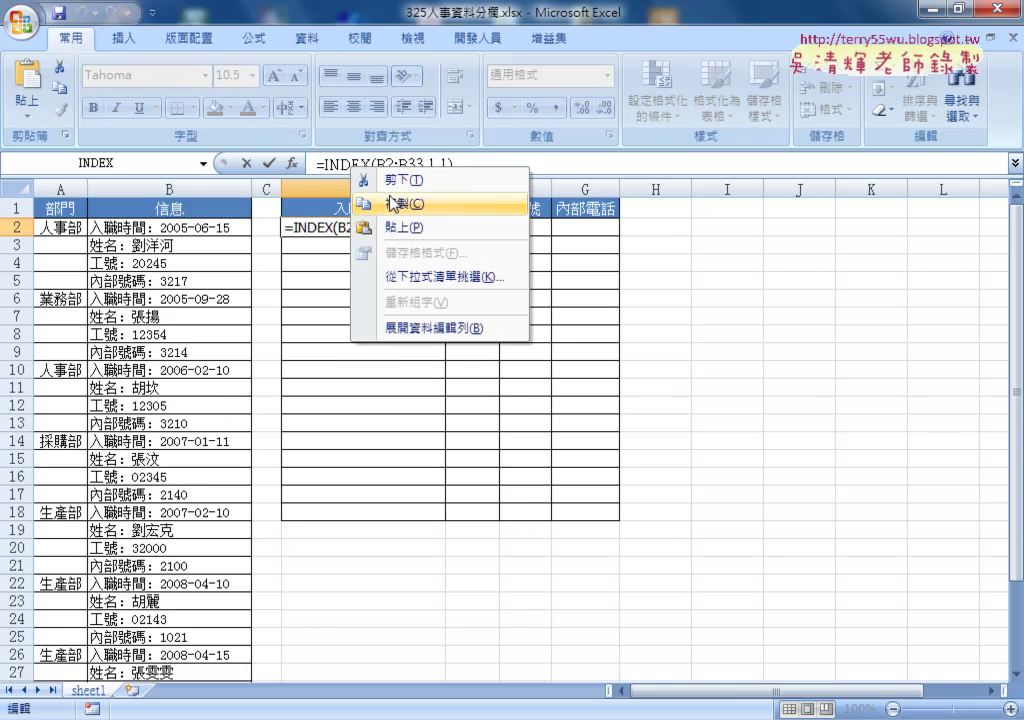
pyautogui.click(380, 142)
pyautogui.click(246, 163)
pyautogui.press('Right')
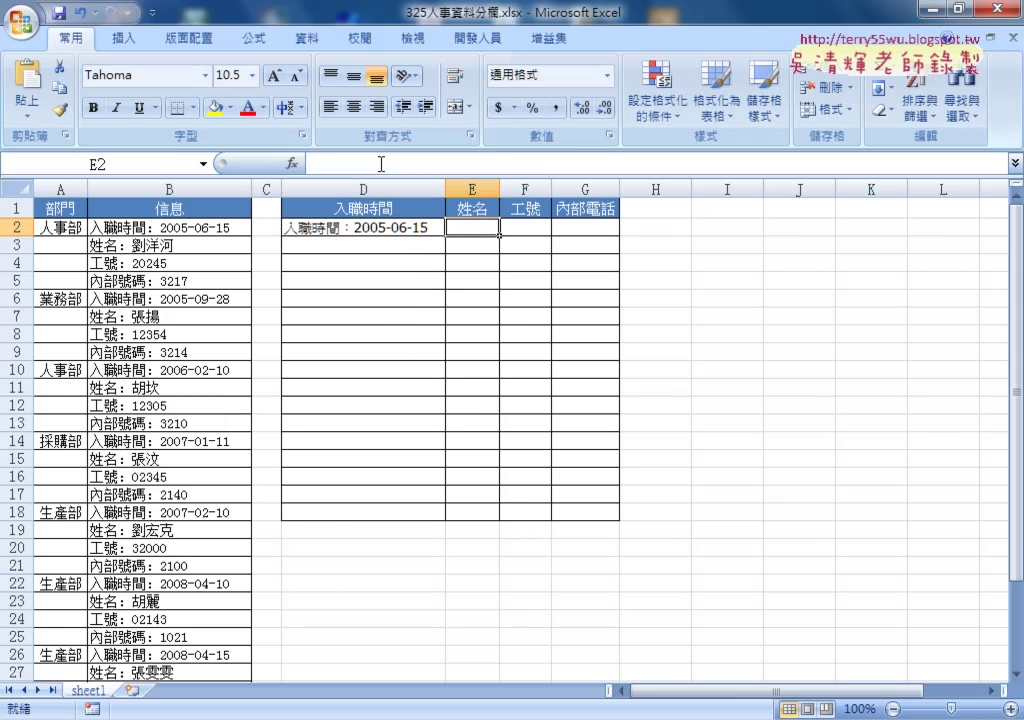
pyautogui.rightClick(381, 163)
pyautogui.click(425, 222)
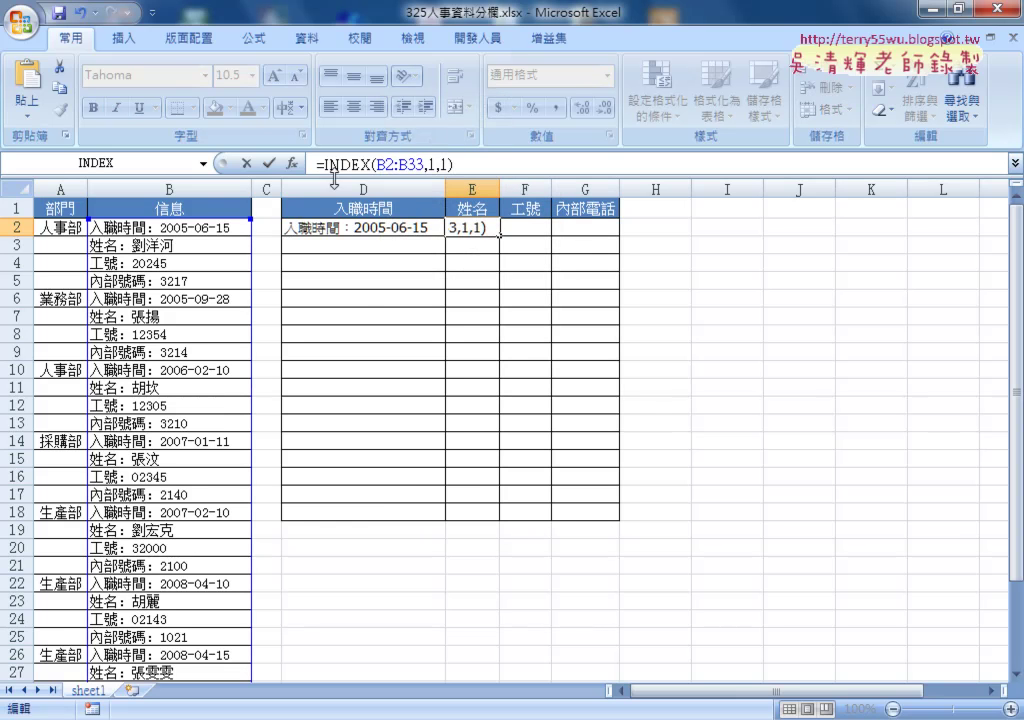
pyautogui.moveTo(376, 164); pyautogui.dragTo(422, 164)
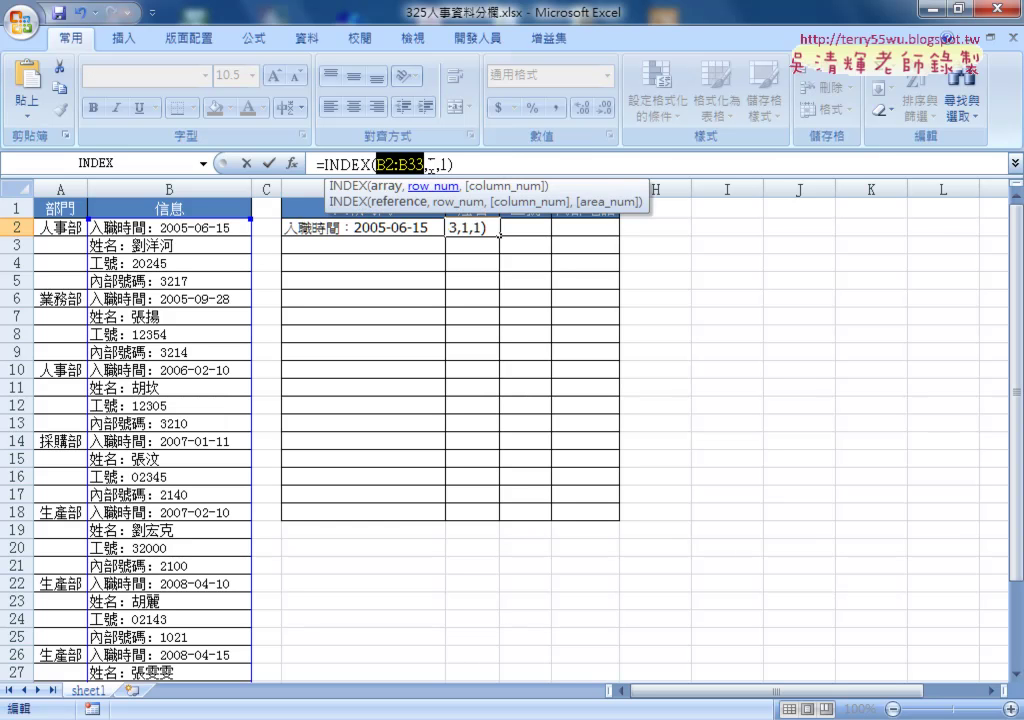
pyautogui.click(431, 164)
pyautogui.write('2')
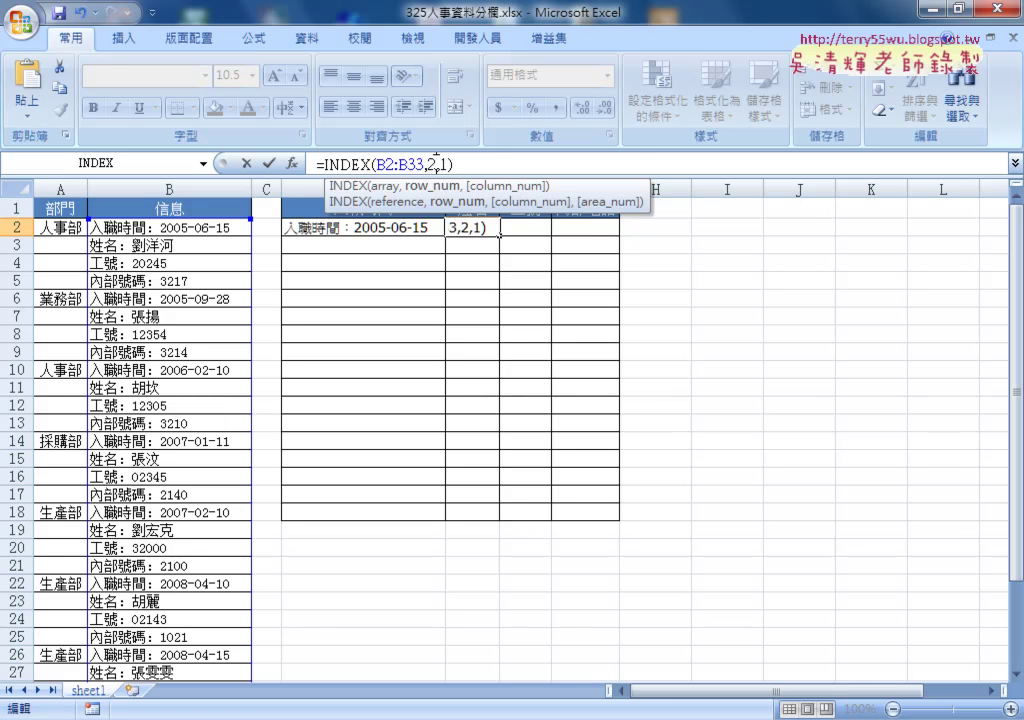
pyautogui.click(268, 163)
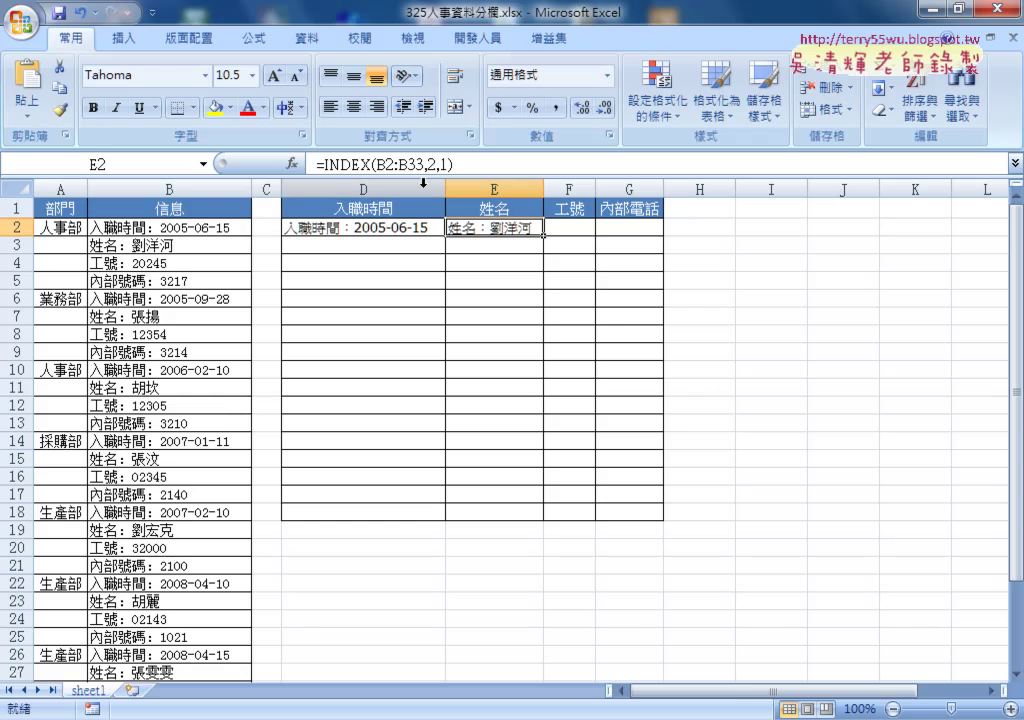
pyautogui.moveTo(395, 228); pyautogui.dragTo(500, 230)
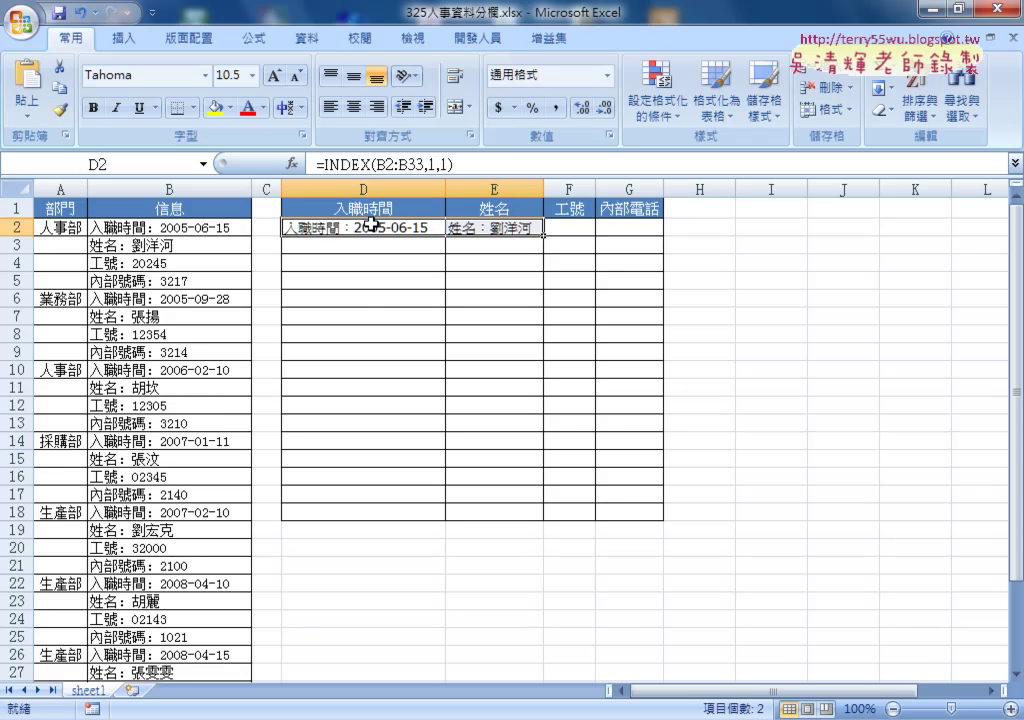
pyautogui.click(567, 226)
pyautogui.click(621, 228)
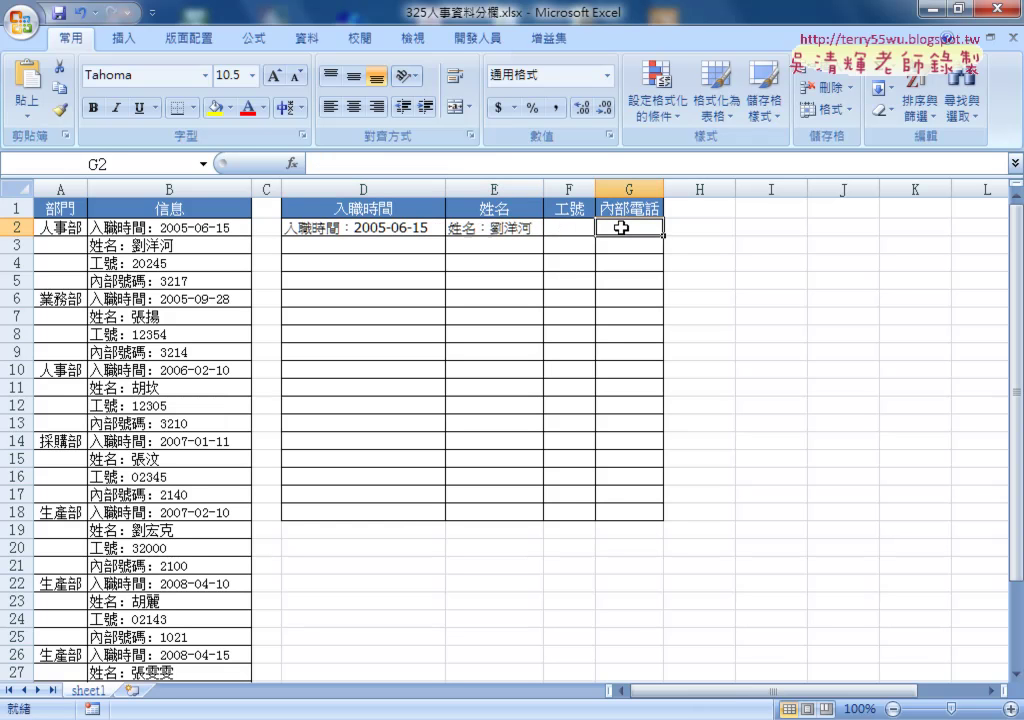
pyautogui.click(404, 230)
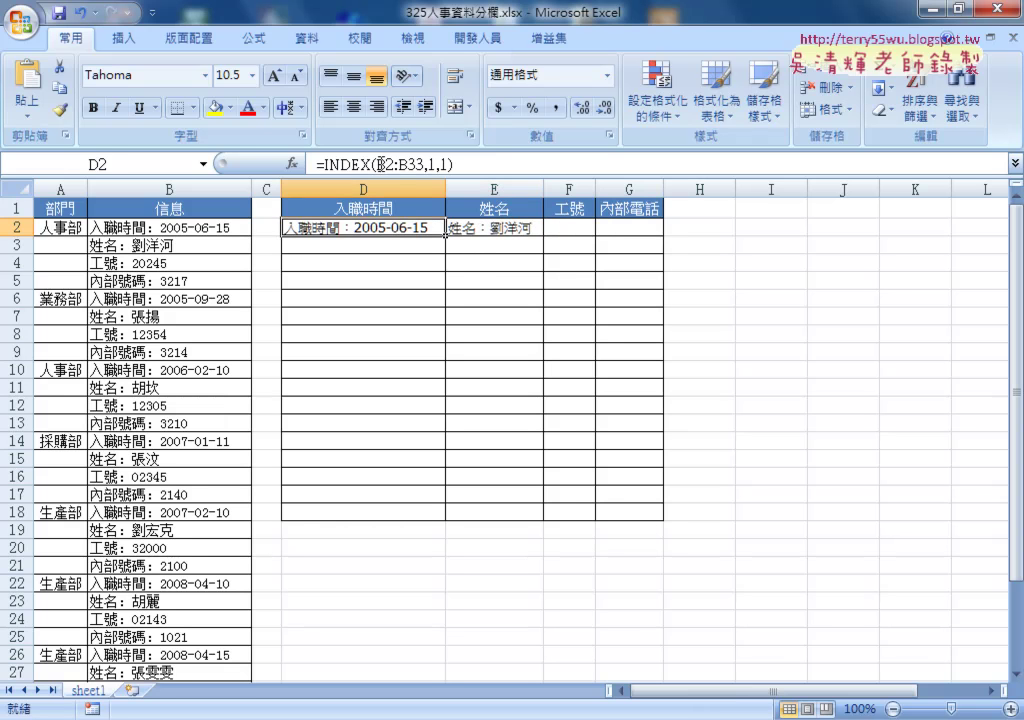
pyautogui.moveTo(376, 163); pyautogui.dragTo(420, 163)
pyautogui.doubleClick(445, 163)
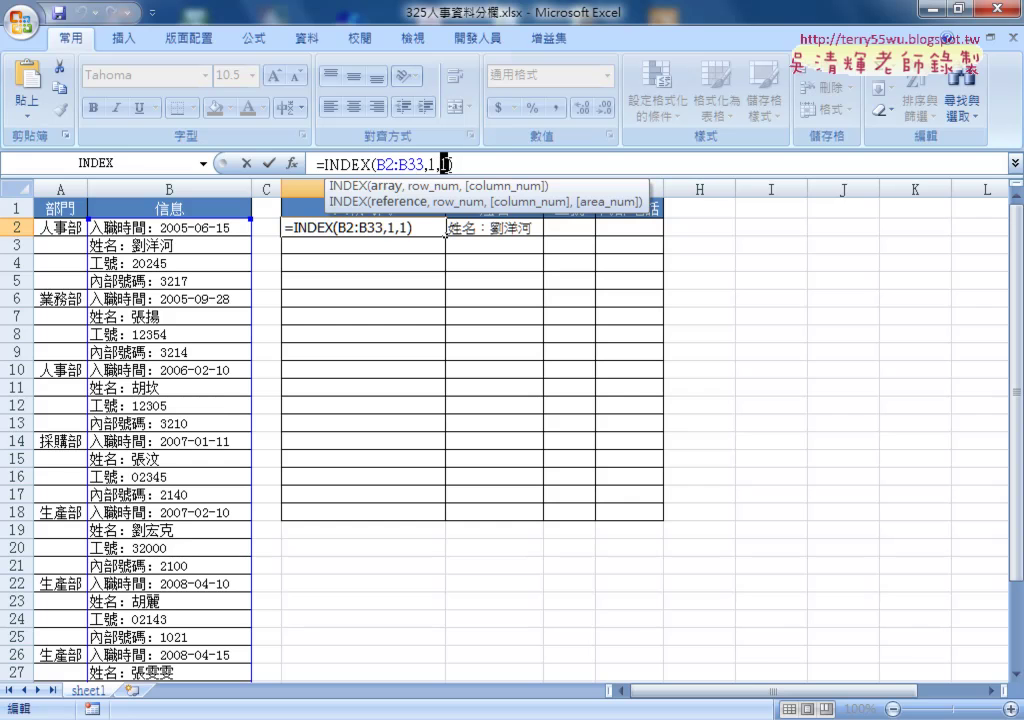
pyautogui.doubleClick(433, 163)
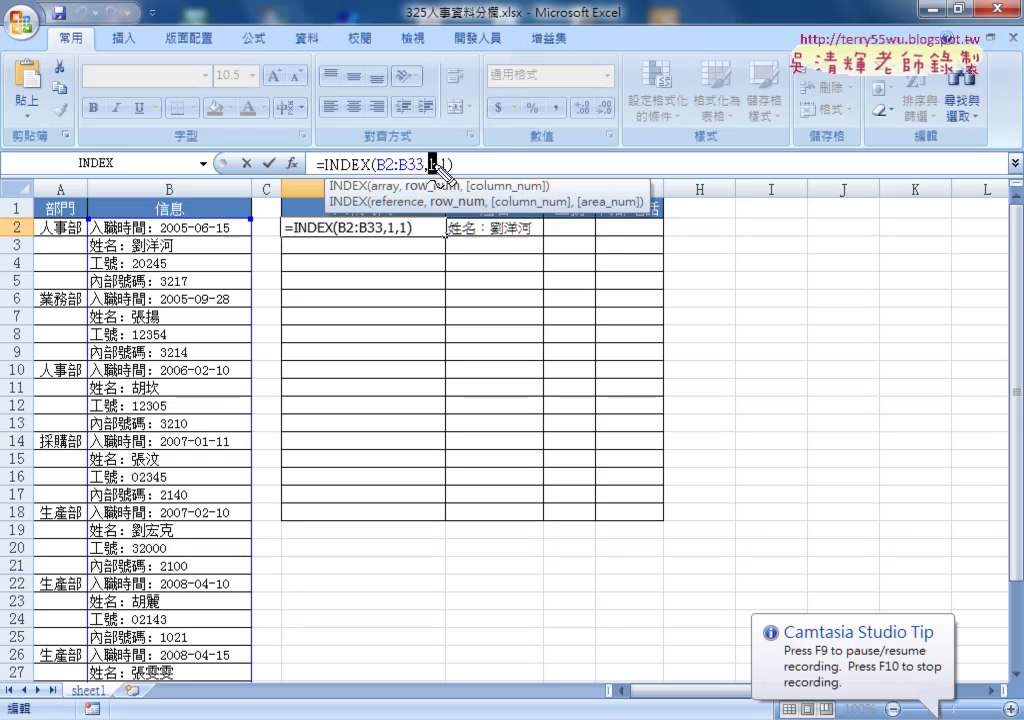
pyautogui.moveTo(365, 219); pyautogui.dragTo(366, 240)
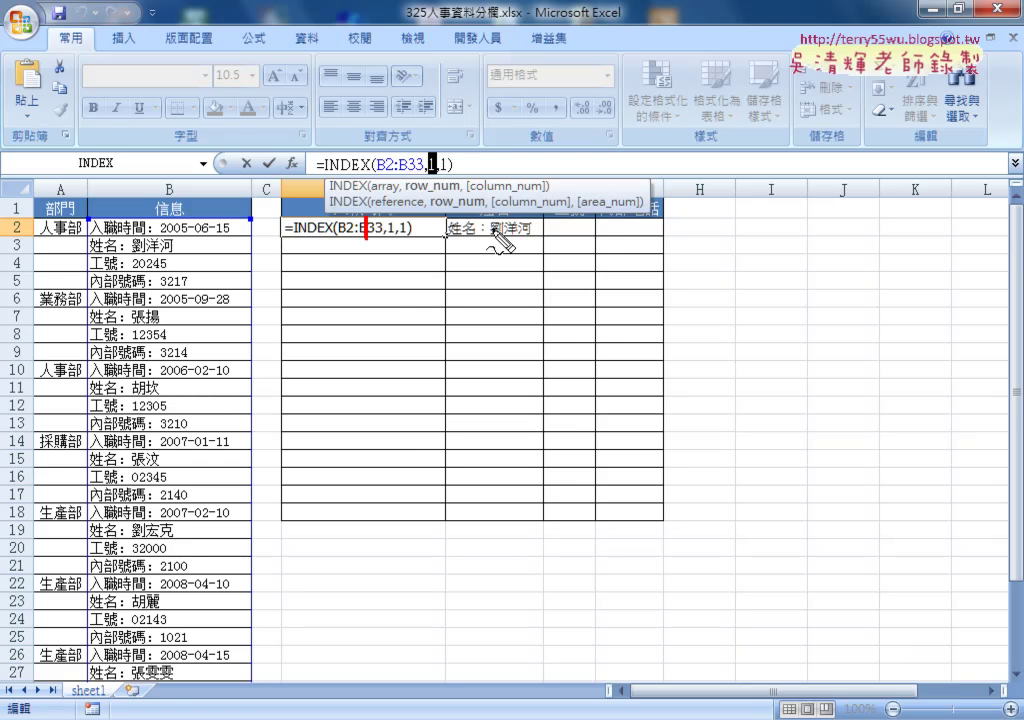
pyautogui.moveTo(483, 225)
pyautogui.mouseDown()
pyautogui.moveTo(572, 238)
pyautogui.moveTo(630, 226)
pyautogui.moveTo(624, 237)
pyautogui.mouseUp()
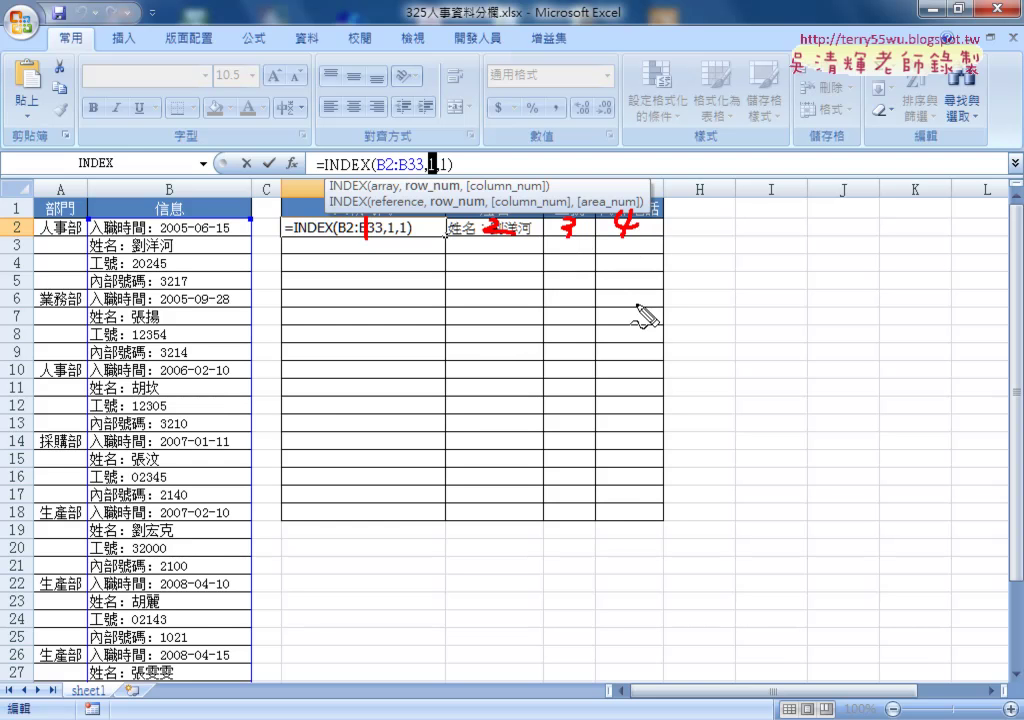
pyautogui.moveTo(625, 314); pyautogui.dragTo(686, 326)
pyautogui.moveTo(378, 214)
pyautogui.mouseDown()
pyautogui.moveTo(343, 235)
pyautogui.moveTo(392, 224)
pyautogui.mouseUp()
pyautogui.moveTo(512, 218); pyautogui.dragTo(566, 248)
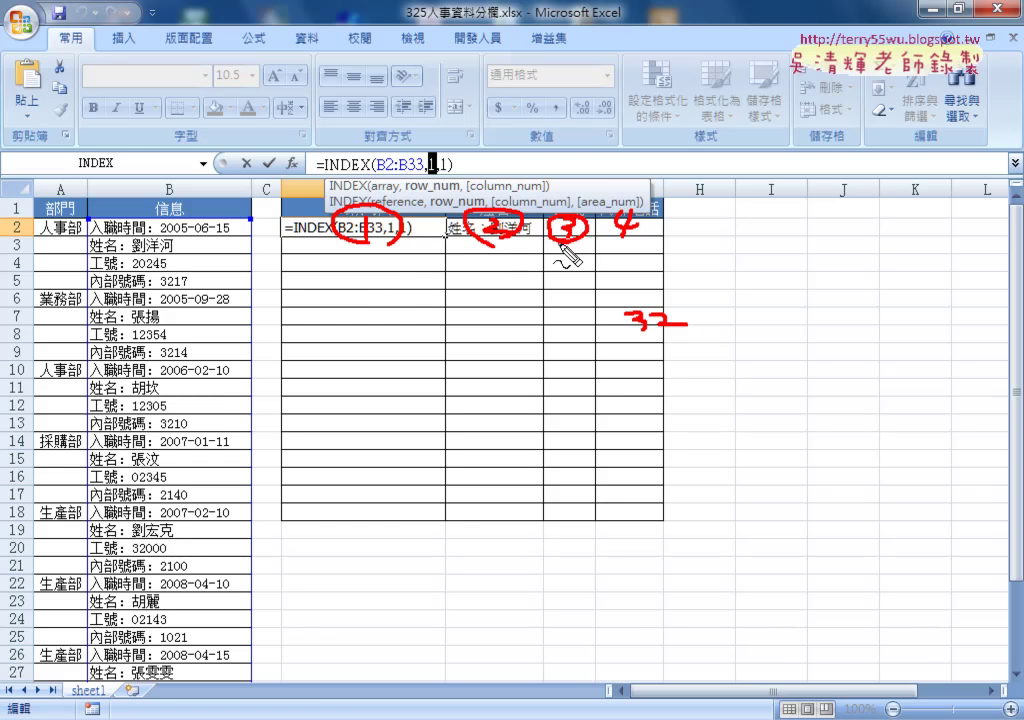
pyautogui.moveTo(640, 210)
pyautogui.mouseDown()
pyautogui.moveTo(662, 226)
pyautogui.moveTo(580, 192)
pyautogui.moveTo(440, 160)
pyautogui.moveTo(443, 133)
pyautogui.mouseUp()
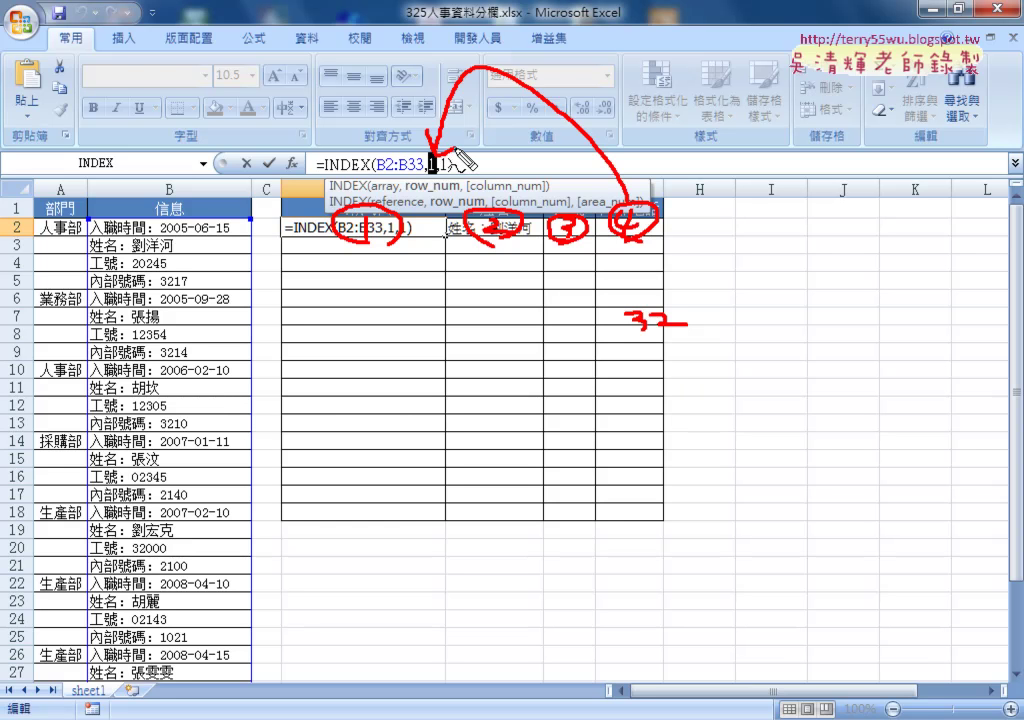